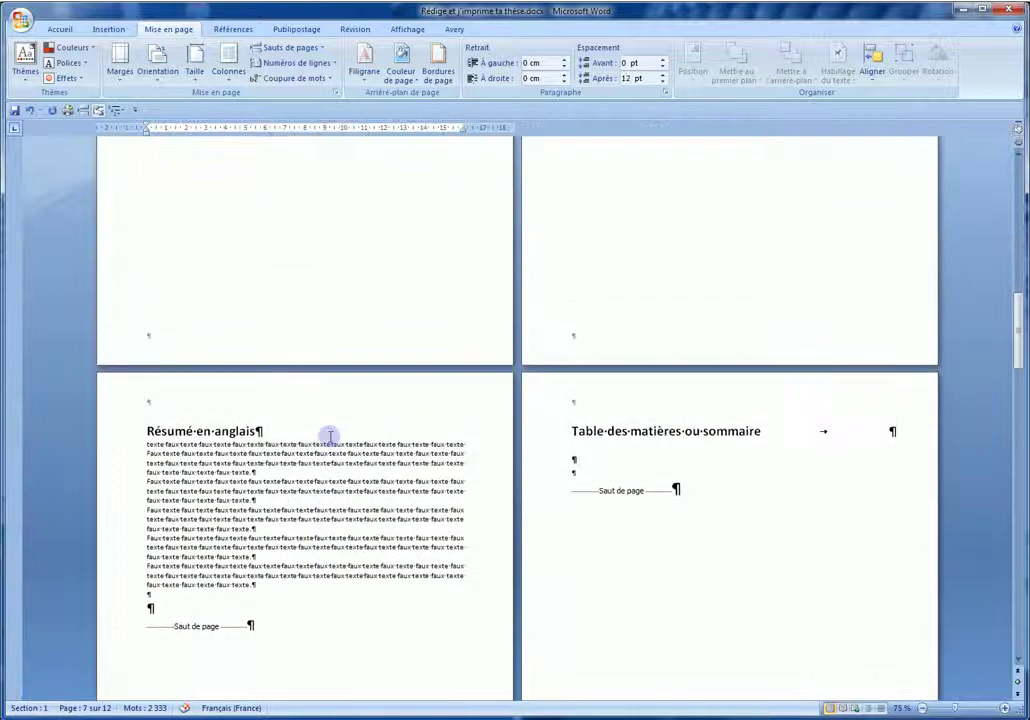
Open the cover page's footer and check that Section is enabled among the status bar display options.
{"action": "scroll", "coordinate": [330, 437], "scroll_direction": "up", "scroll_amount": 10}
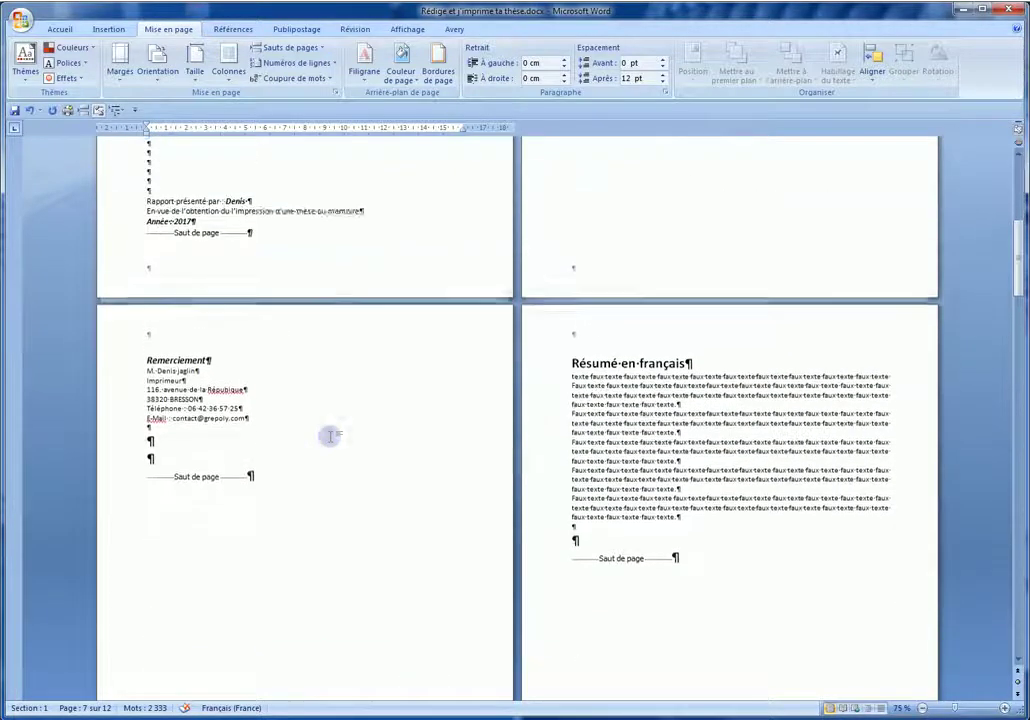
{"action": "scroll", "coordinate": [330, 437], "scroll_direction": "down", "scroll_amount": 3}
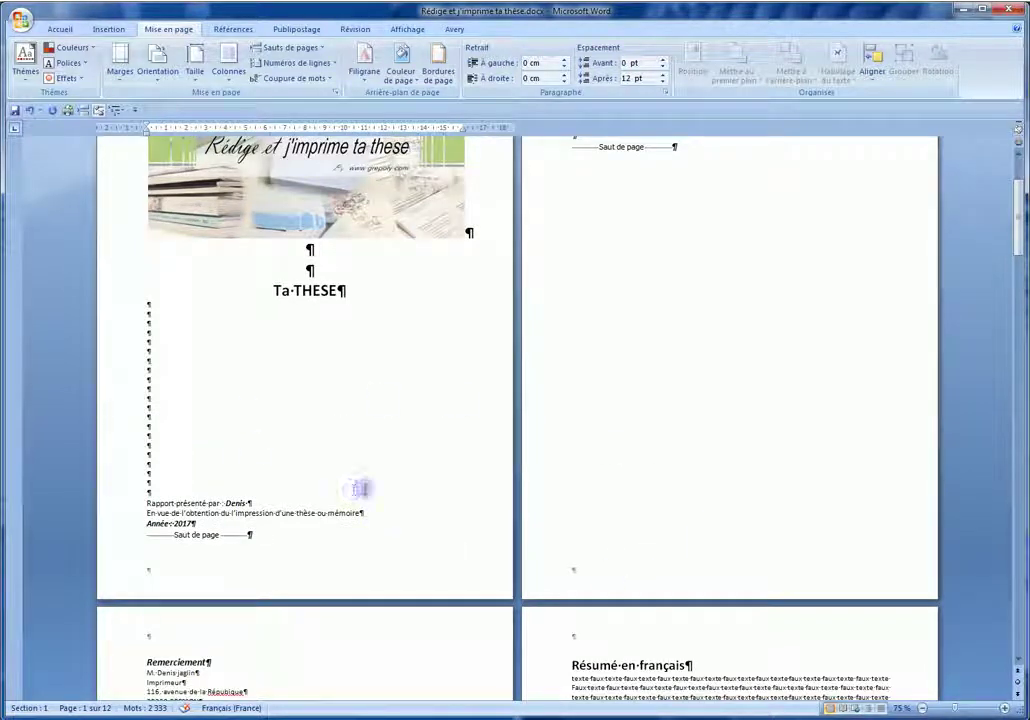
{"action": "double_click", "coordinate": [202, 550]}
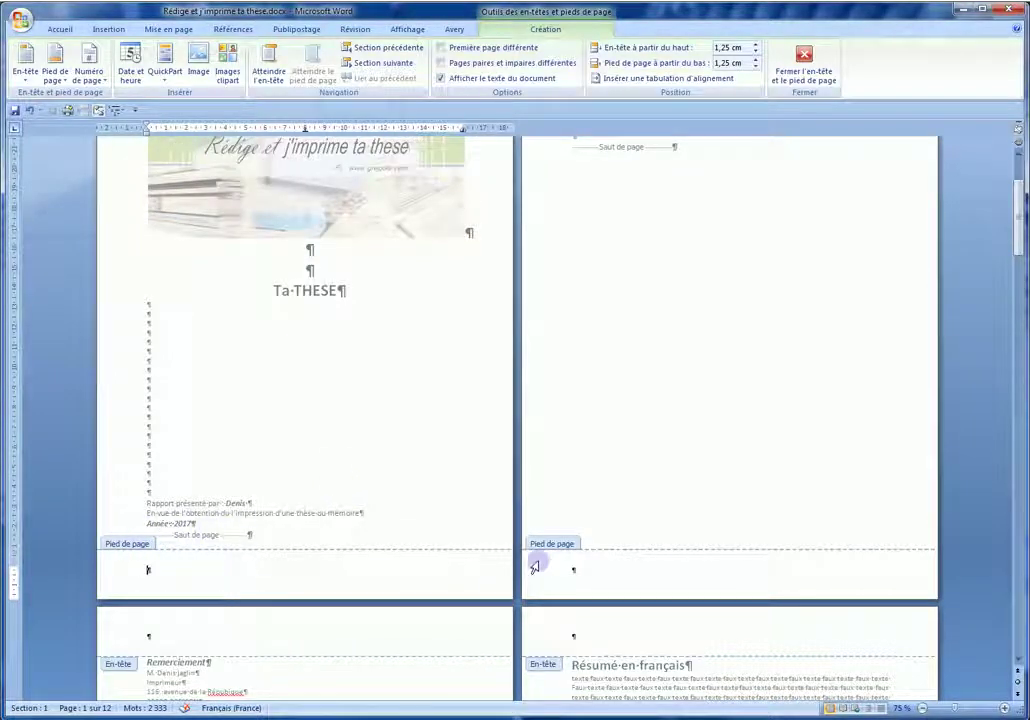
{"action": "right_click", "coordinate": [357, 712]}
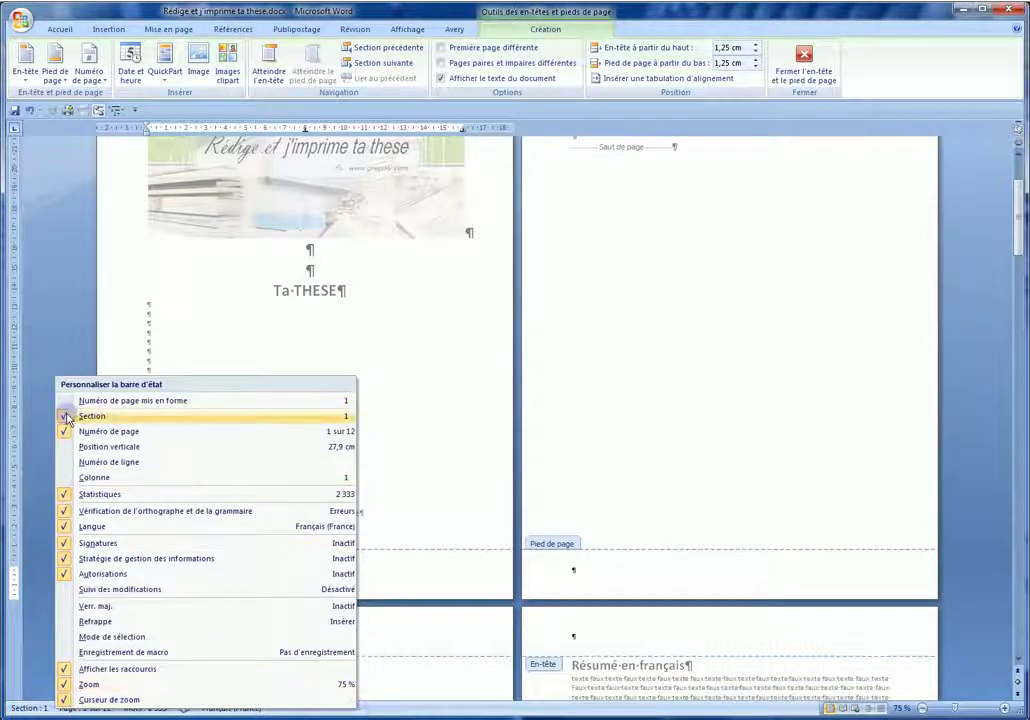
{"action": "left_click", "coordinate": [487, 386]}
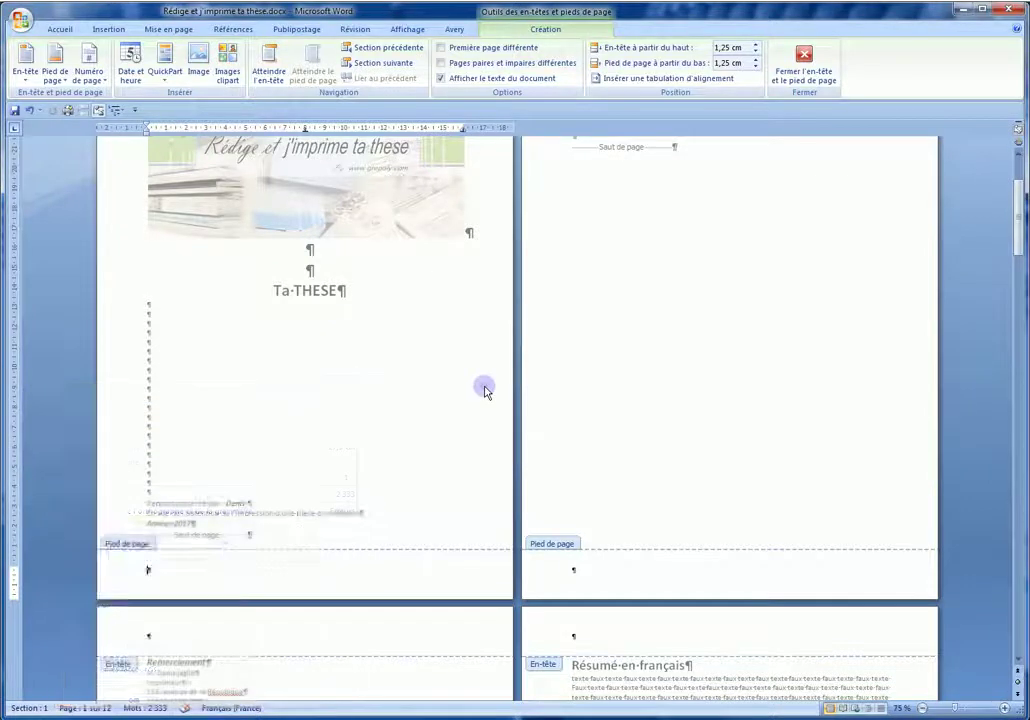
Replace the page break below "Année : 2017" on the cover page with a next-page section break (Page suivante).
{"action": "double_click", "coordinate": [235, 525]}
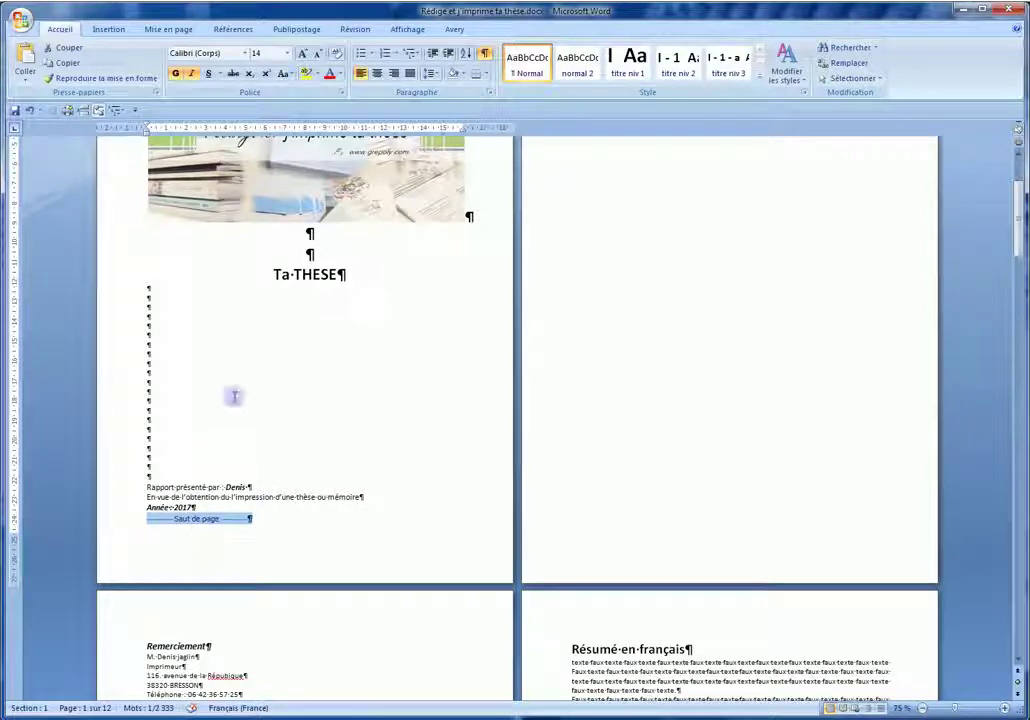
{"action": "type", "text": "DIRECTEURS DE MEMOIRE"}
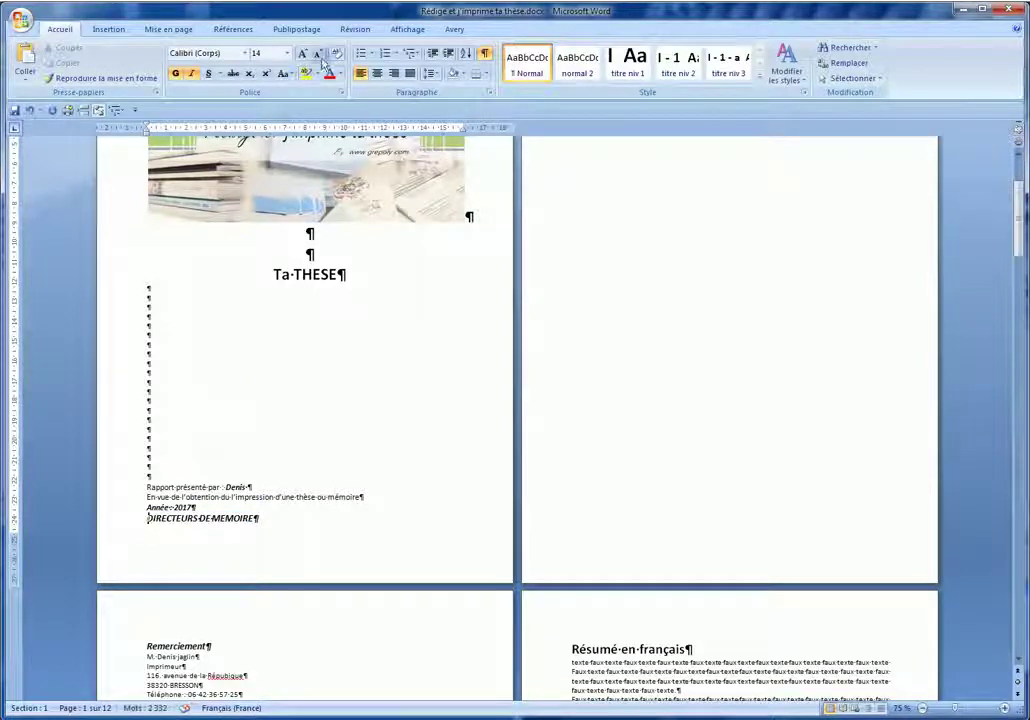
{"action": "left_click", "coordinate": [168, 29]}
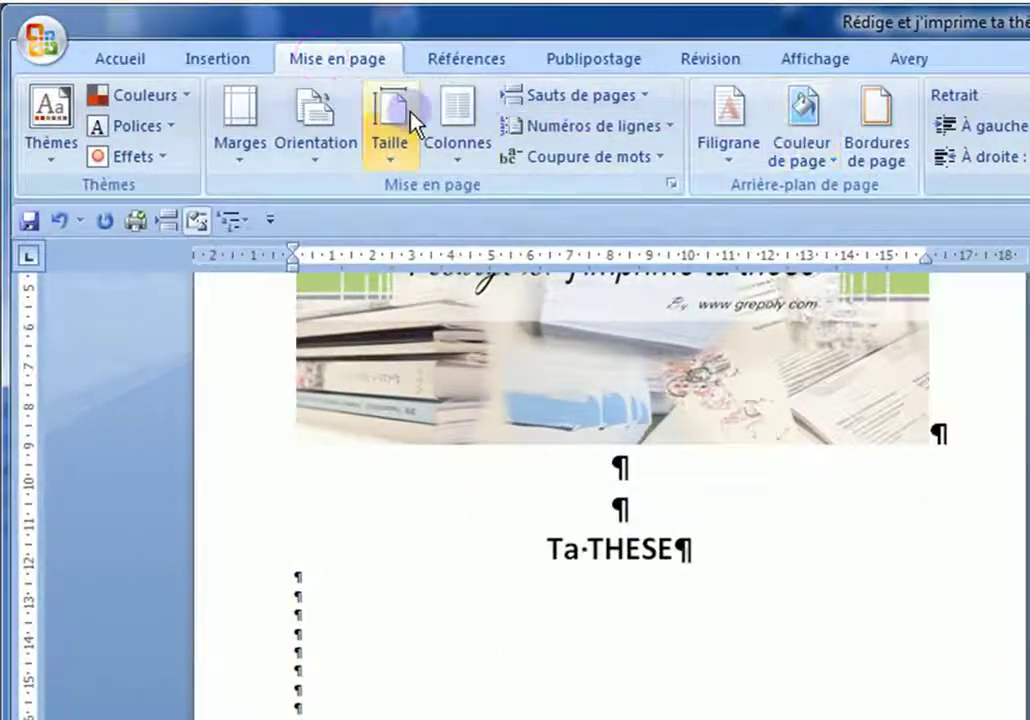
{"action": "left_click", "coordinate": [637, 97]}
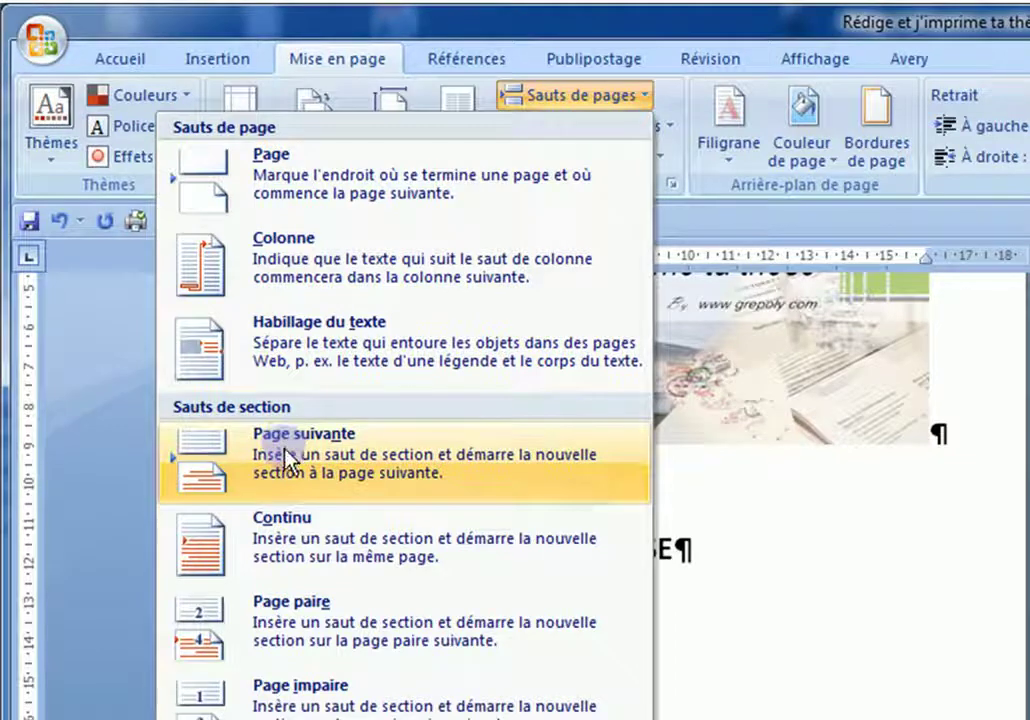
{"action": "left_click", "coordinate": [286, 460]}
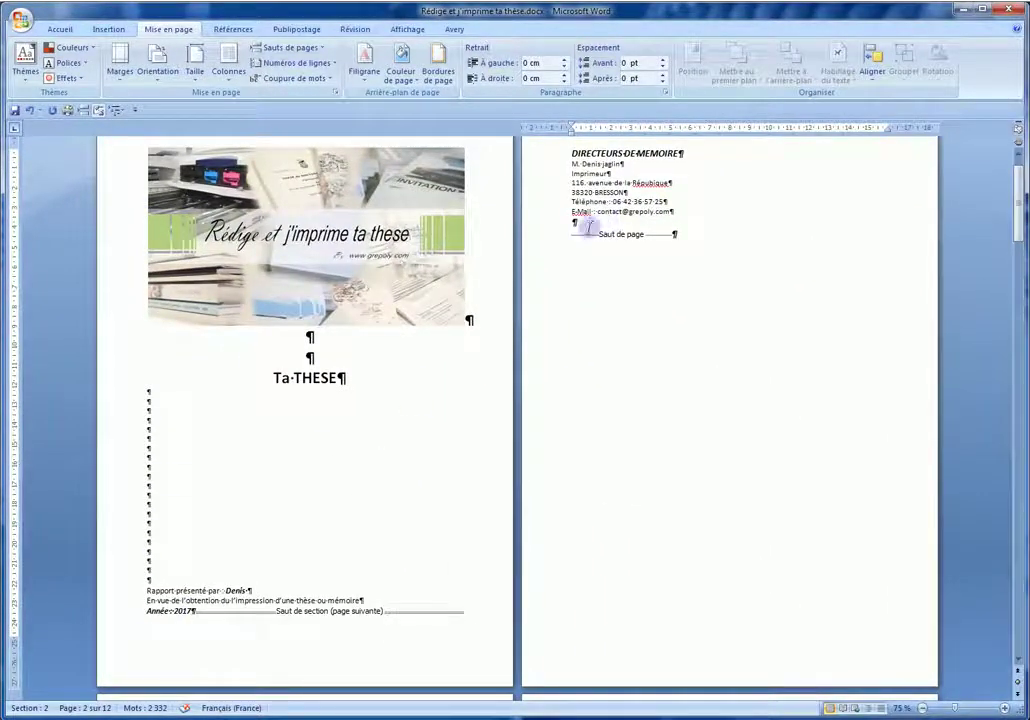
Replace the page break under "Table des matières ou sommaire" with a next-page section break (Page suivante) before the Introduction heading.
{"action": "scroll", "coordinate": [600, 396], "scroll_direction": "down", "scroll_amount": 6}
{"action": "scroll", "coordinate": [605, 404], "scroll_direction": "down", "scroll_amount": 15}
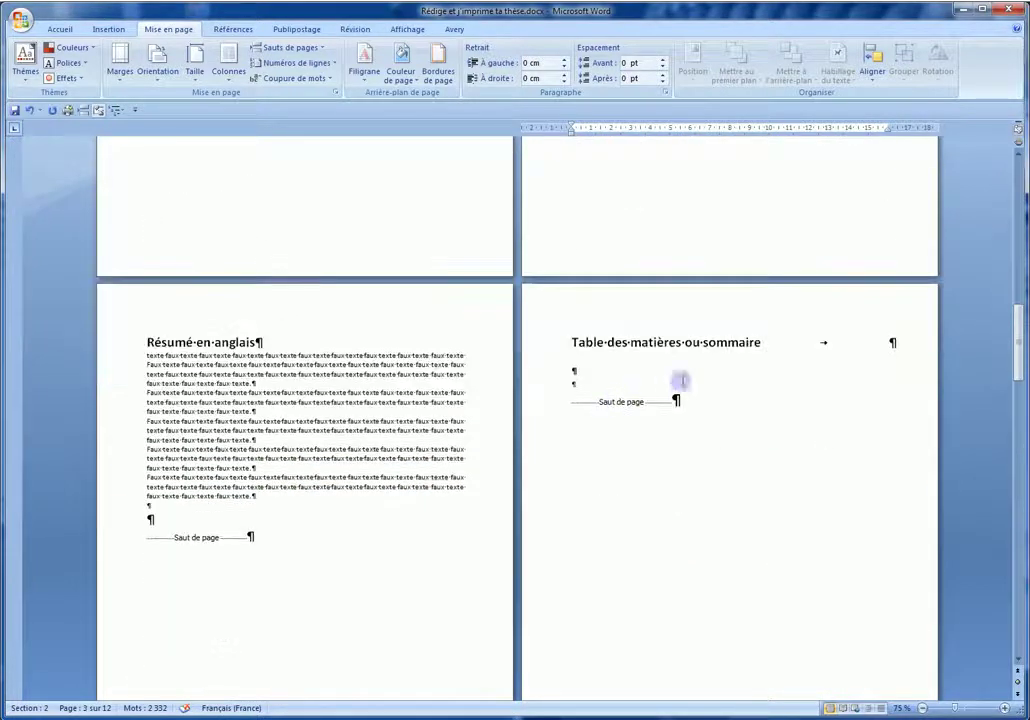
{"action": "scroll", "coordinate": [637, 473], "scroll_direction": "down", "scroll_amount": 2}
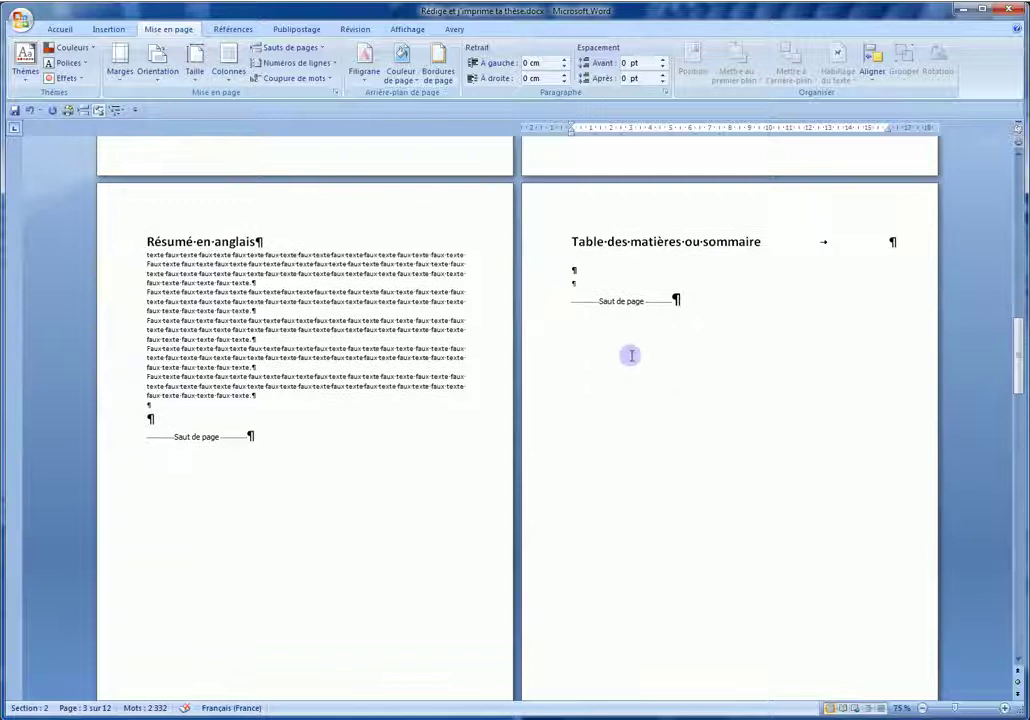
{"action": "left_click", "coordinate": [625, 300]}
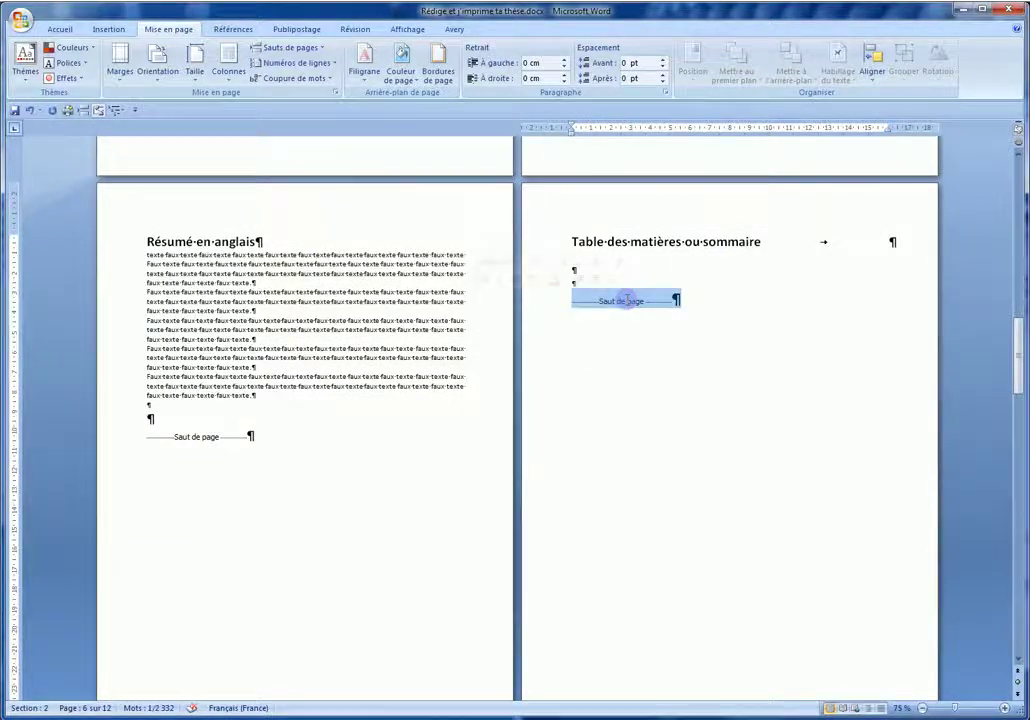
{"action": "key", "text": "Delete"}
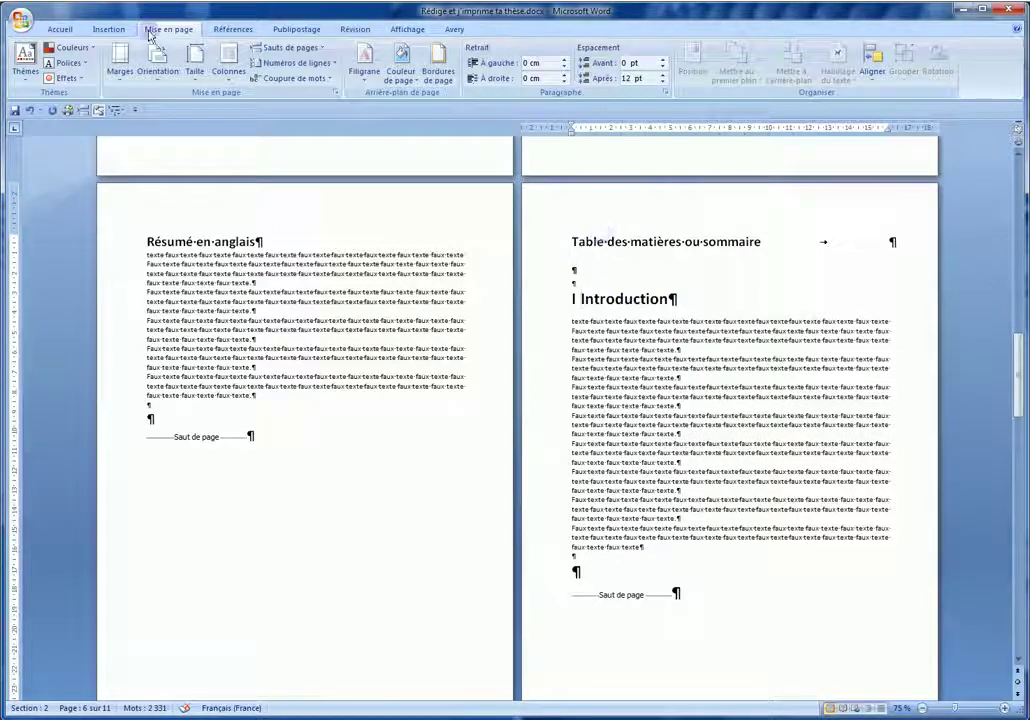
{"action": "left_click", "coordinate": [275, 47]}
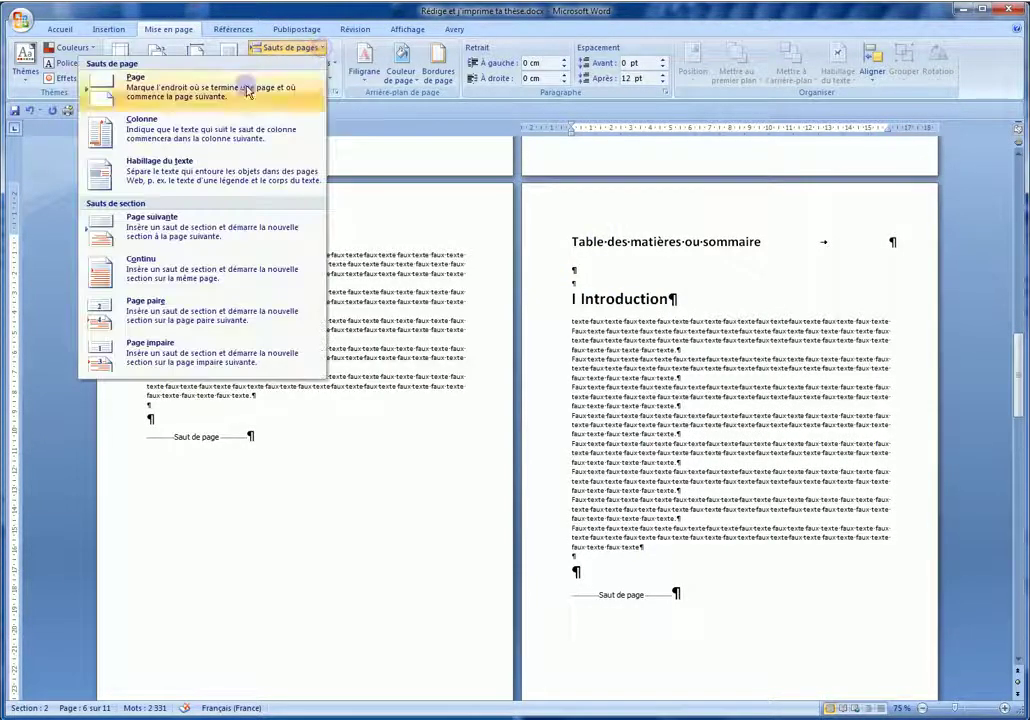
{"action": "left_click", "coordinate": [171, 232]}
Open the footers for editing and examine the section labels on the headers and footers from the cover to the Introduction.
{"action": "scroll", "coordinate": [333, 554], "scroll_direction": "down", "scroll_amount": 10}
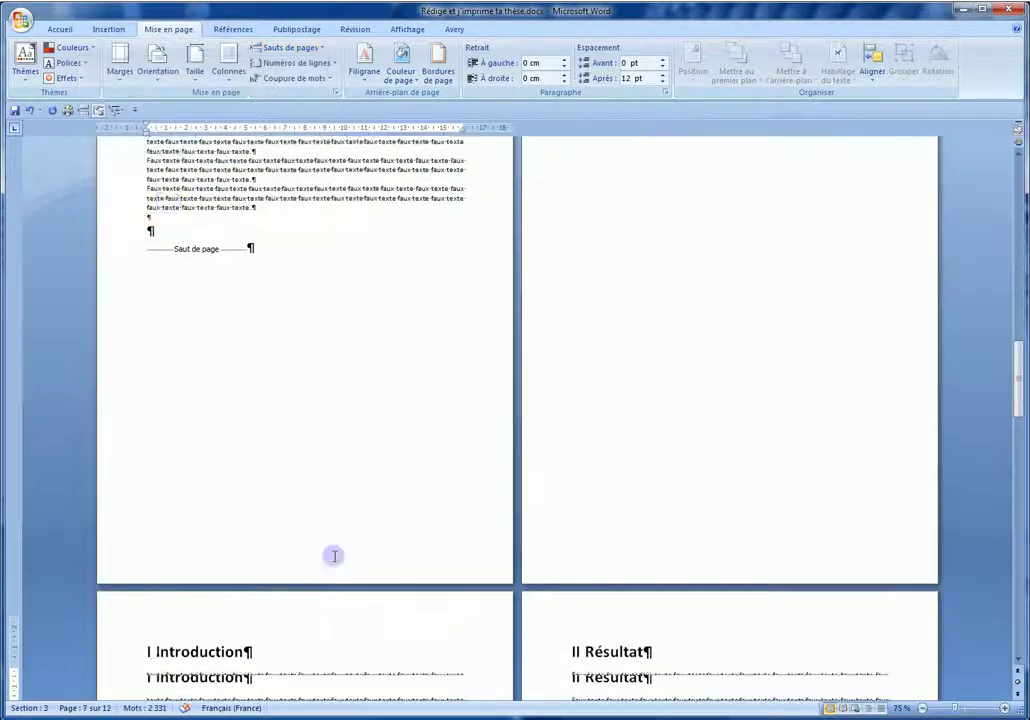
{"action": "scroll", "coordinate": [333, 556], "scroll_direction": "up", "scroll_amount": 5}
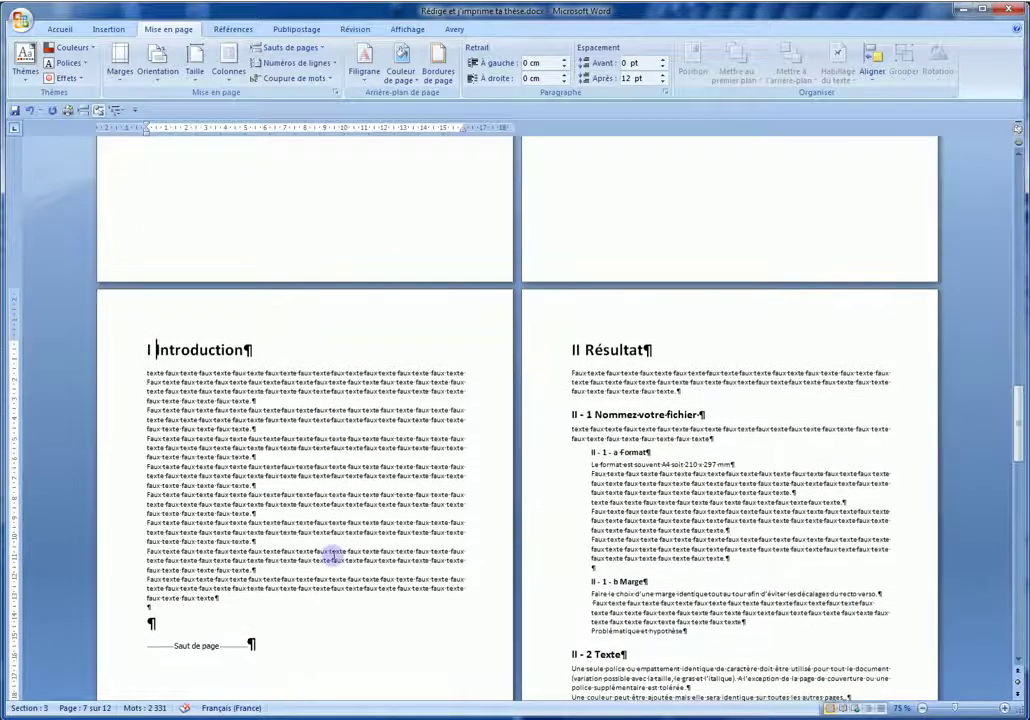
{"action": "scroll", "coordinate": [241, 350], "scroll_direction": "up", "scroll_amount": 2}
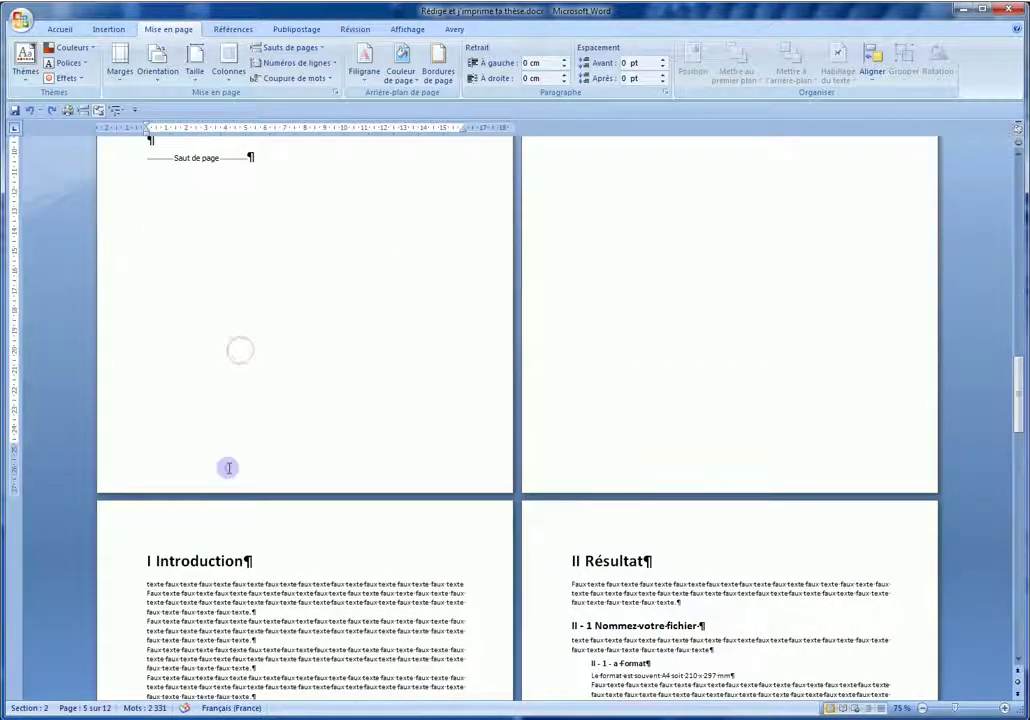
{"action": "double_click", "coordinate": [228, 467]}
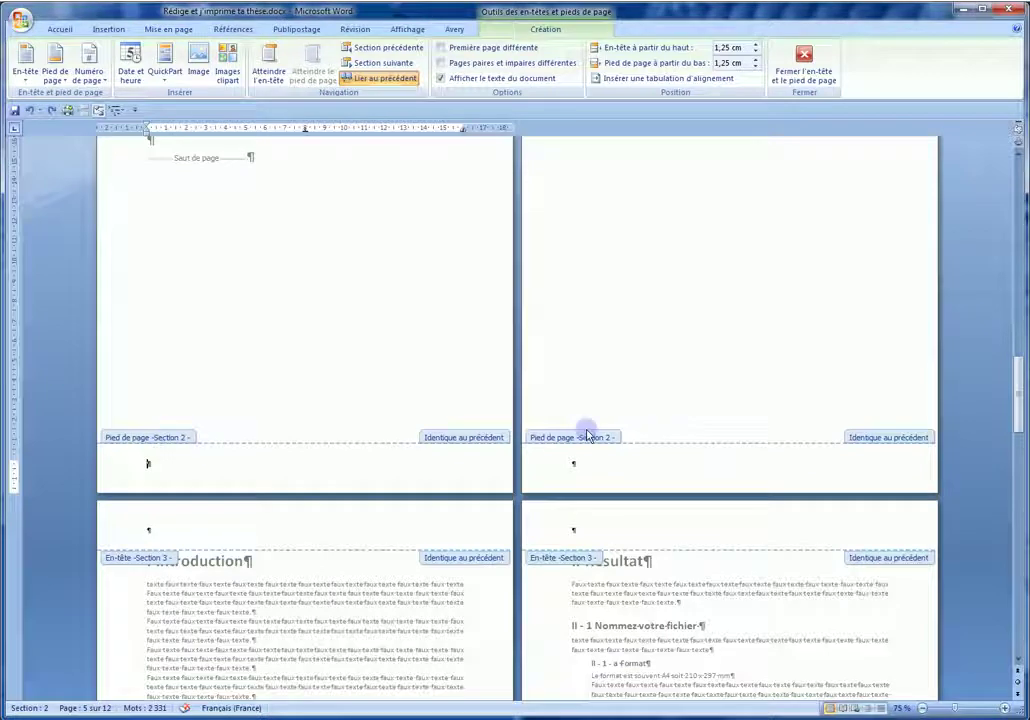
{"action": "scroll", "coordinate": [655, 356], "scroll_direction": "up", "scroll_amount": 12}
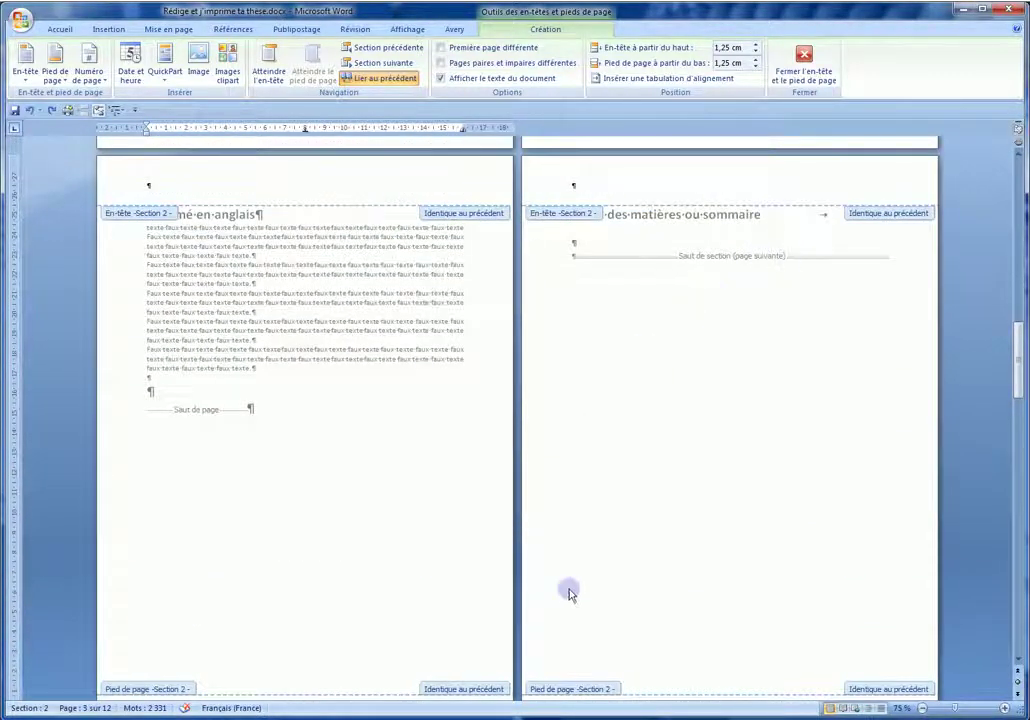
{"action": "scroll", "coordinate": [570, 593], "scroll_direction": "down", "scroll_amount": 5}
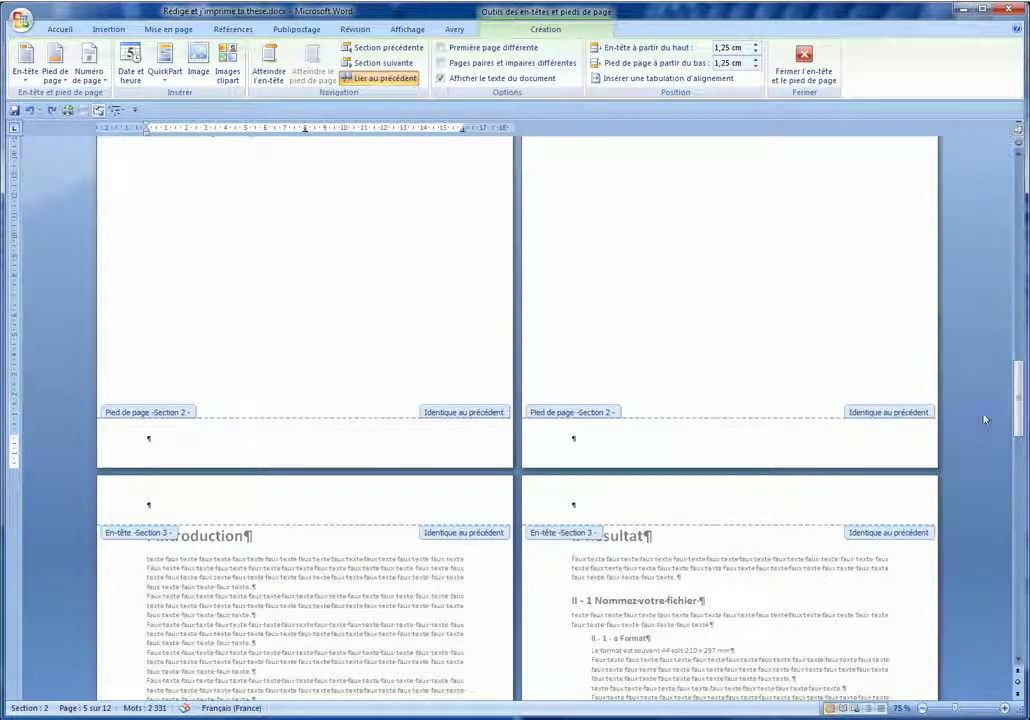
{"action": "left_click_drag", "start_coordinate": [1017, 410], "coordinate": [1017, 190]}
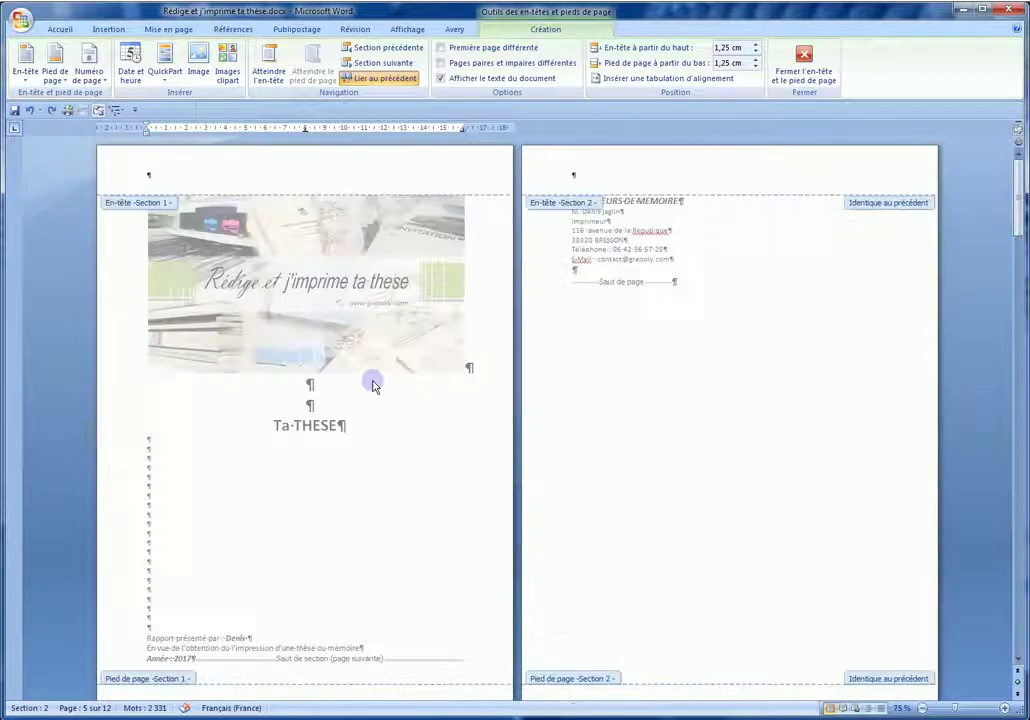
{"action": "scroll", "coordinate": [299, 453], "scroll_direction": "down", "scroll_amount": 3}
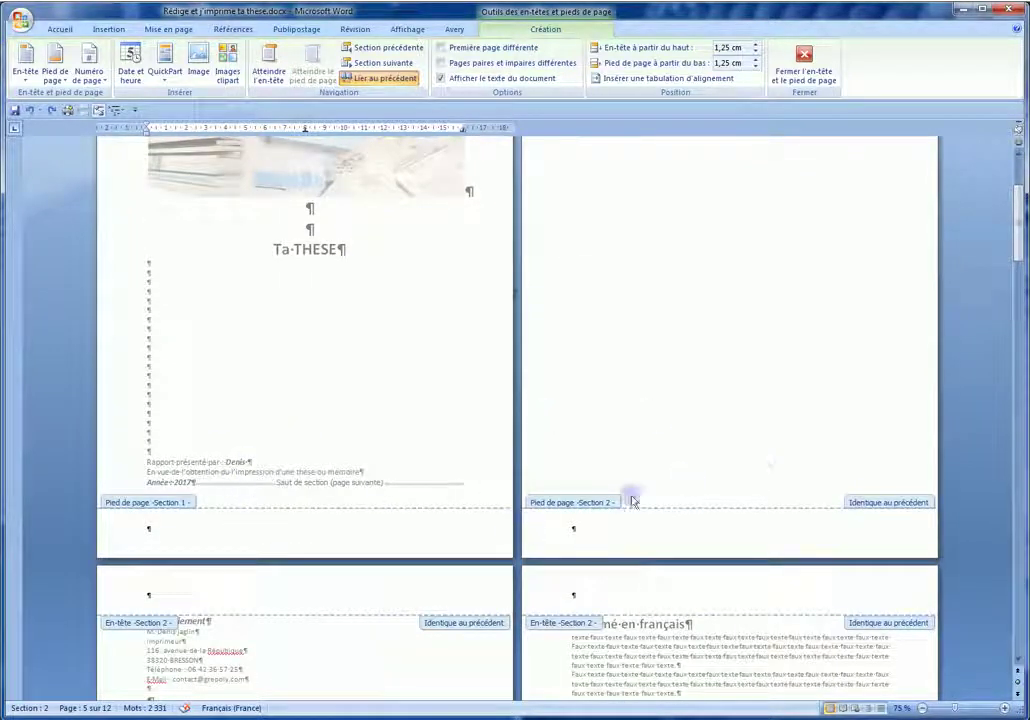
Insert a "Numéro normal 2" page number at the bottom of the page in the Section 1 footer and remove the empty paragraph below it.
{"action": "left_click", "coordinate": [153, 529]}
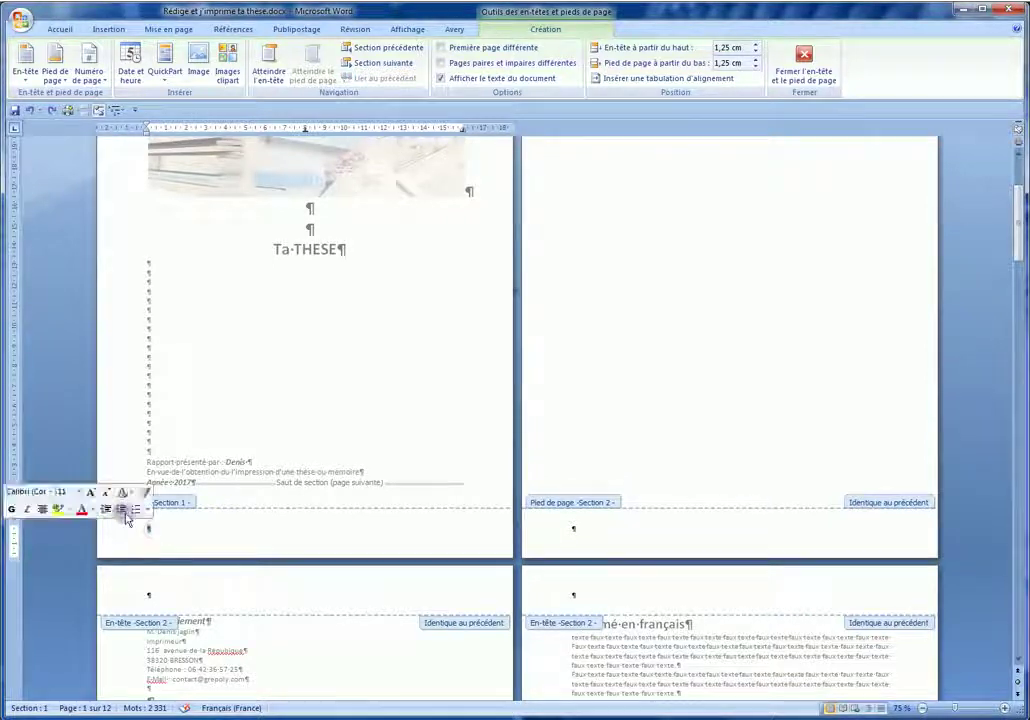
{"action": "left_click", "coordinate": [110, 29]}
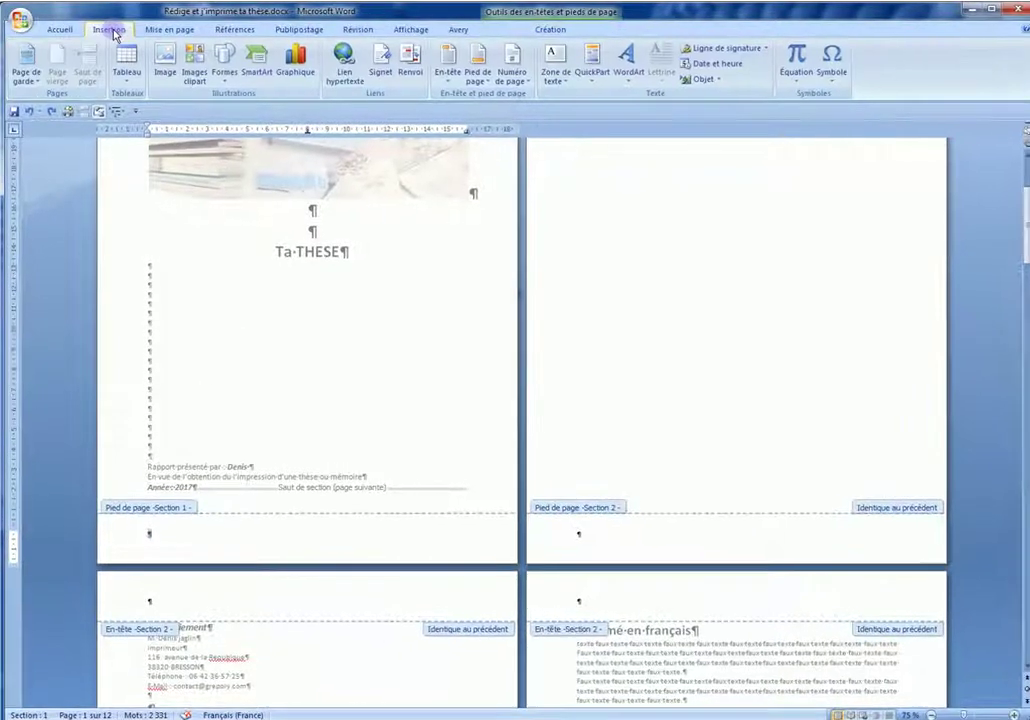
{"action": "left_click", "coordinate": [665, 85]}
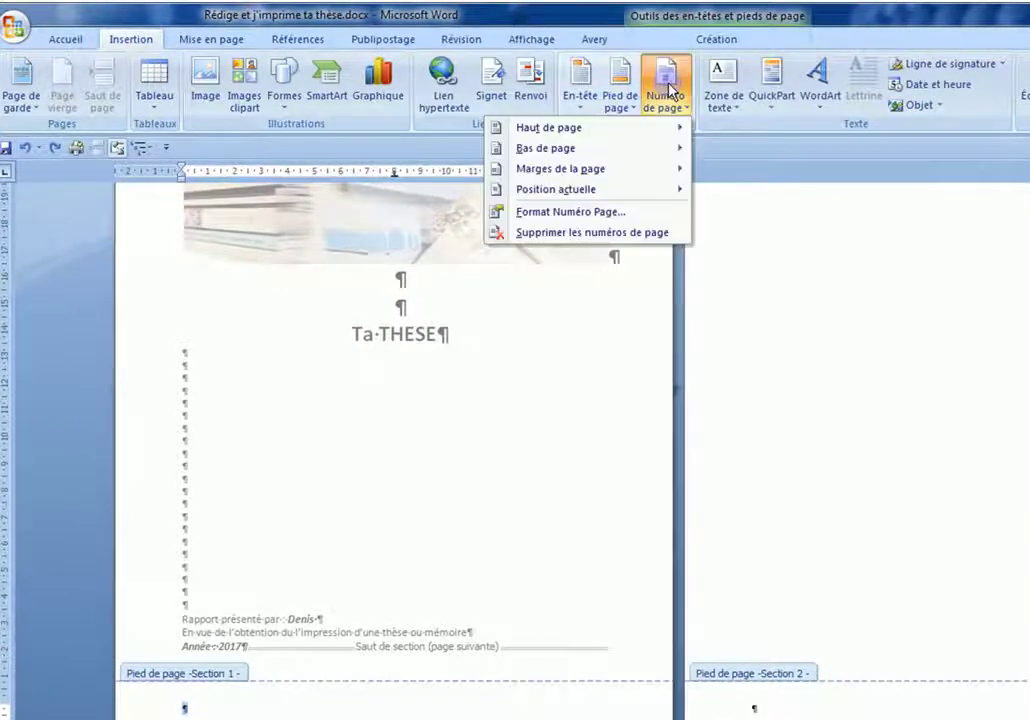
{"action": "mouse_move", "coordinate": [564, 152]}
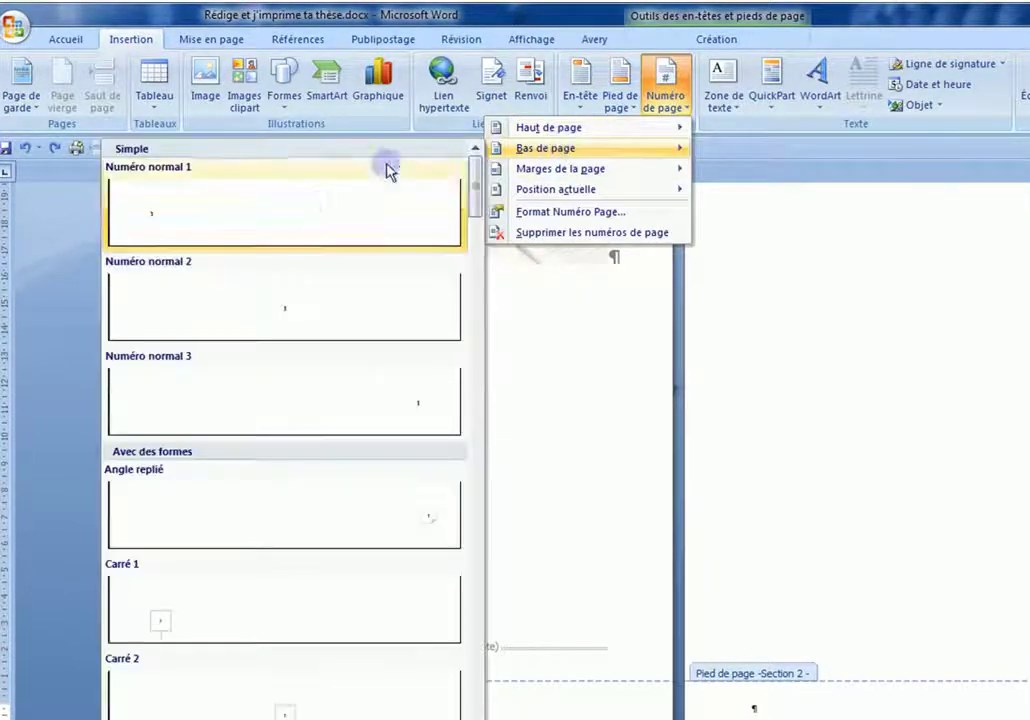
{"action": "left_click", "coordinate": [305, 317]}
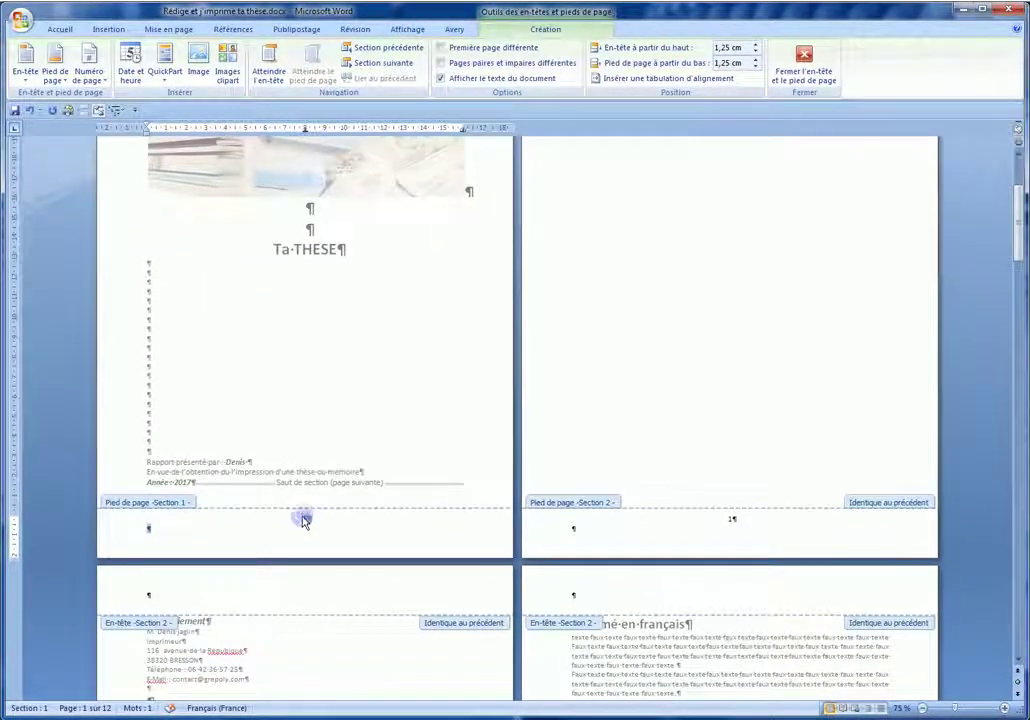
{"action": "left_click", "coordinate": [155, 531]}
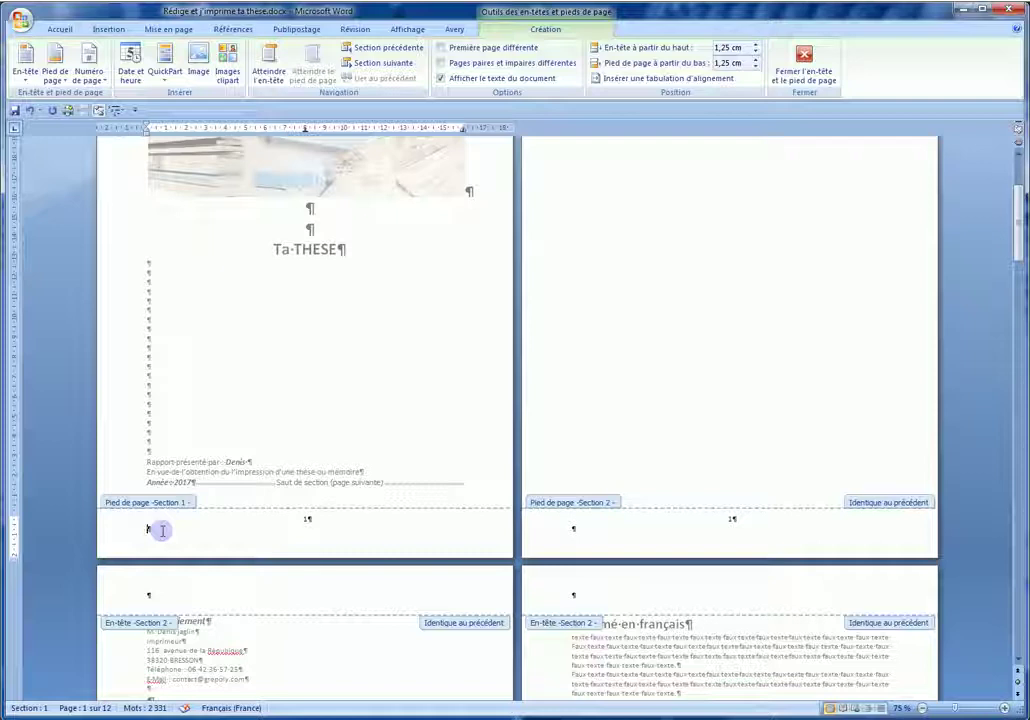
{"action": "key", "text": "BackSpace"}
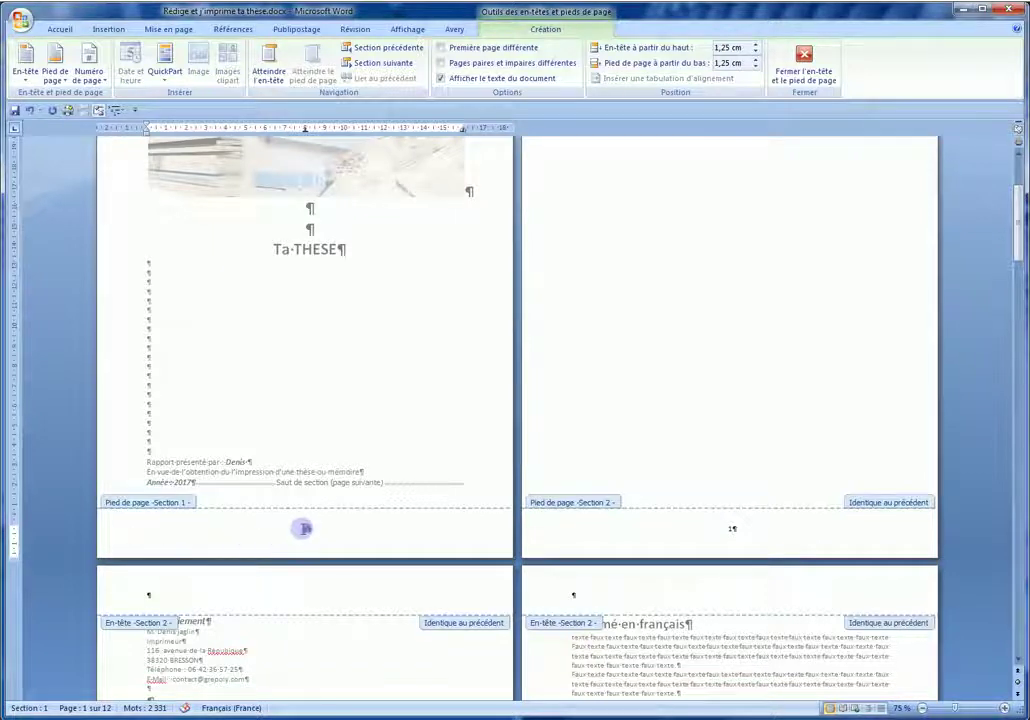
Format the page number in the Section 1 footer as 36 pt bold.
{"action": "left_click", "coordinate": [303, 528]}
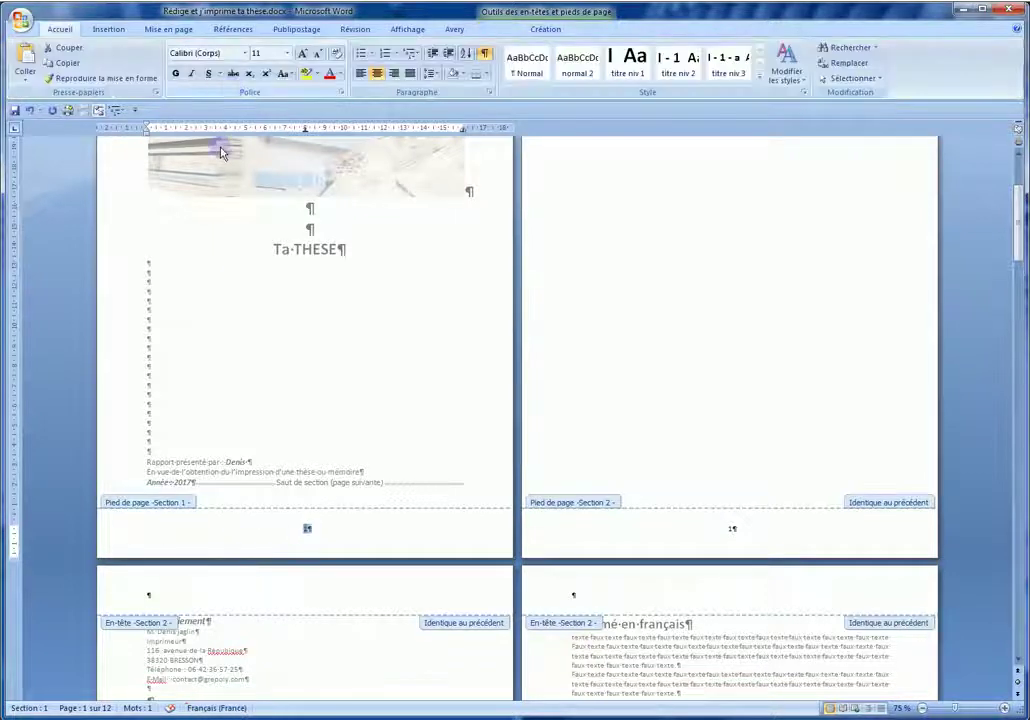
{"action": "left_click", "coordinate": [288, 54]}
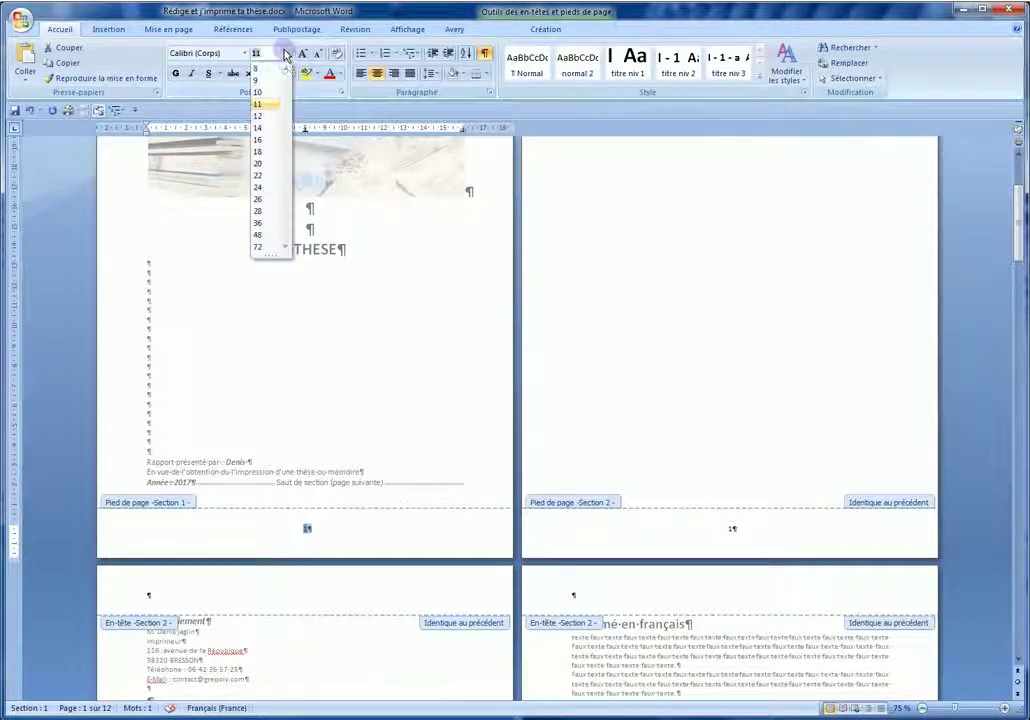
{"action": "left_click", "coordinate": [259, 223]}
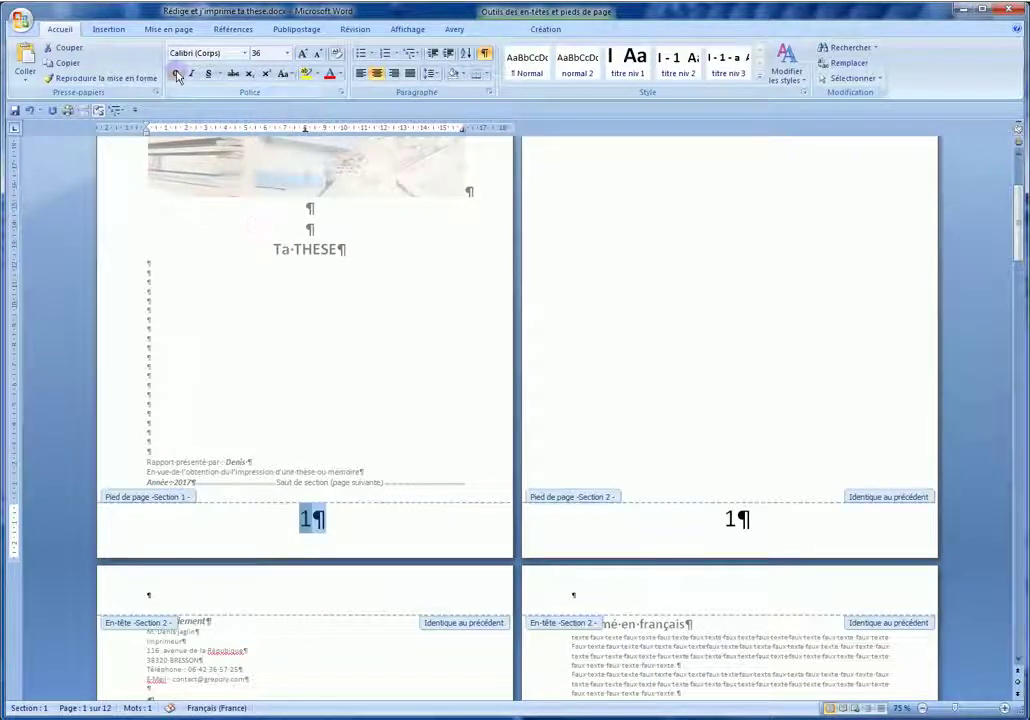
{"action": "left_click", "coordinate": [176, 74]}
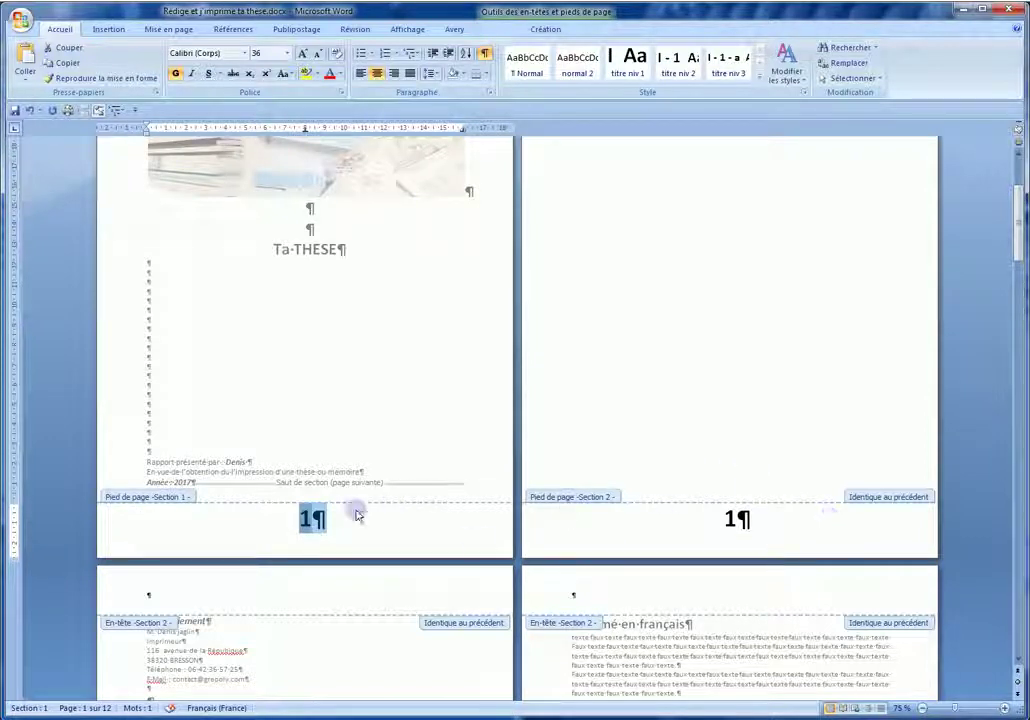
{"action": "left_click", "coordinate": [306, 518]}
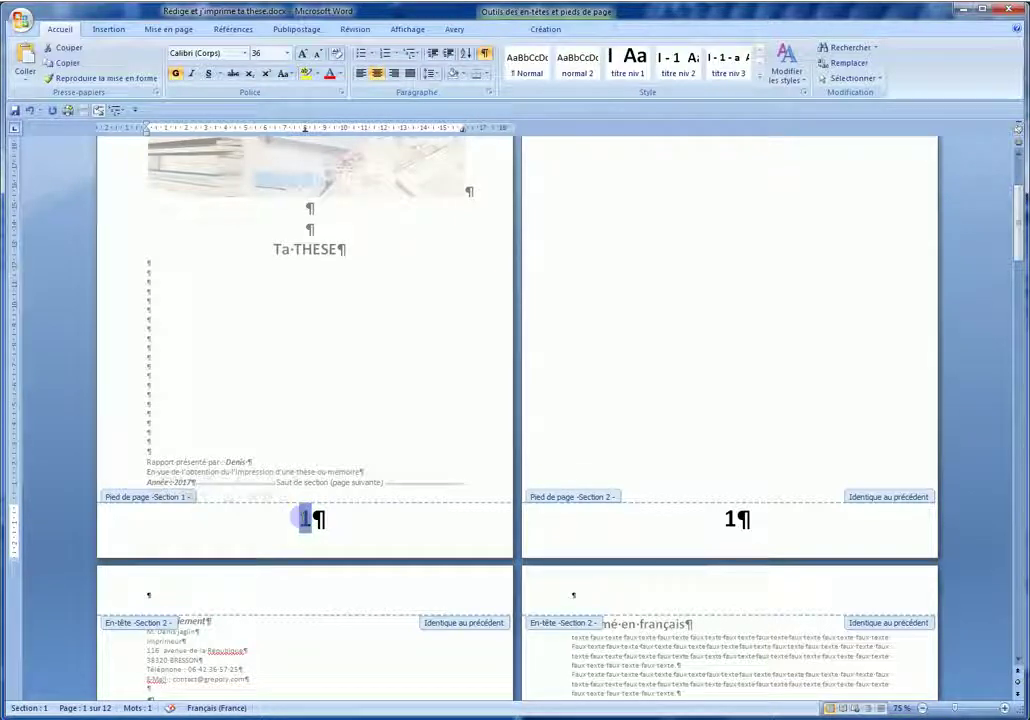
Try deleting the page number from the Section 1 footer and undo the deletion.
{"action": "key", "text": "Delete"}
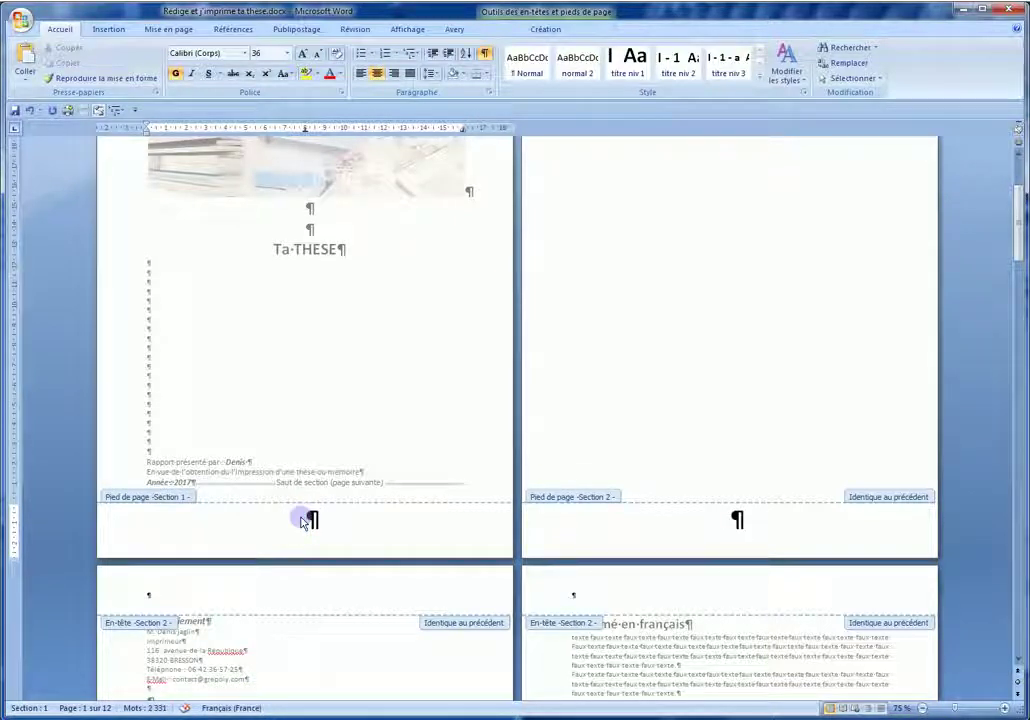
{"action": "key", "text": "ctrl+z"}
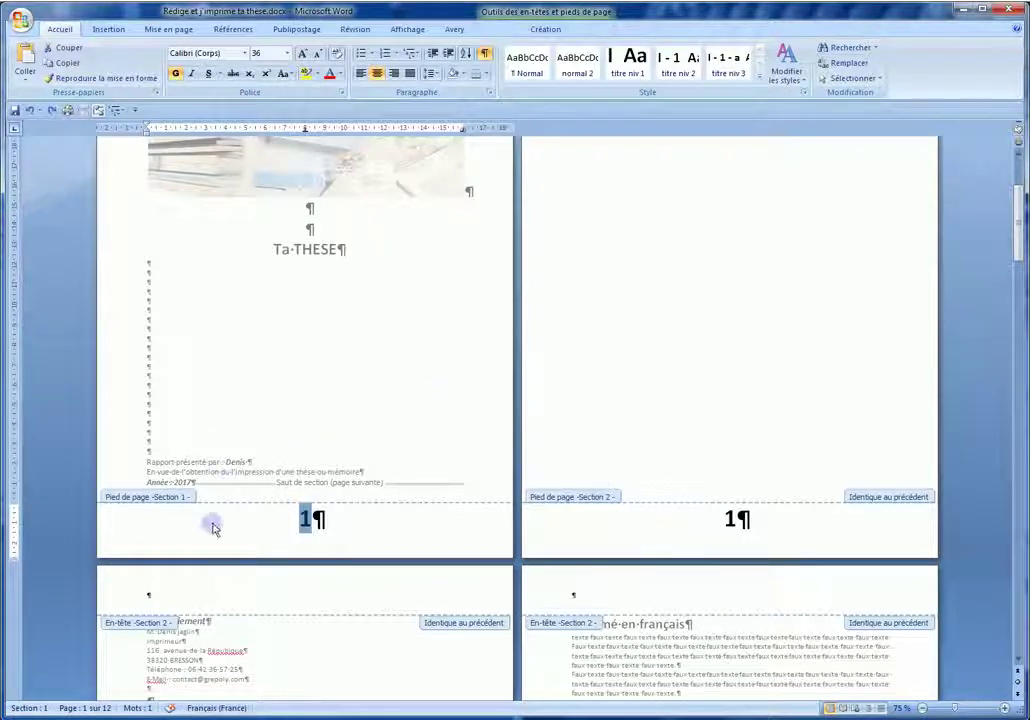
Unlink the Section 2 footer from the previous section by turning off "Lier au précédent" for it.
{"action": "left_click", "coordinate": [737, 520]}
{"action": "double_click", "coordinate": [728, 519]}
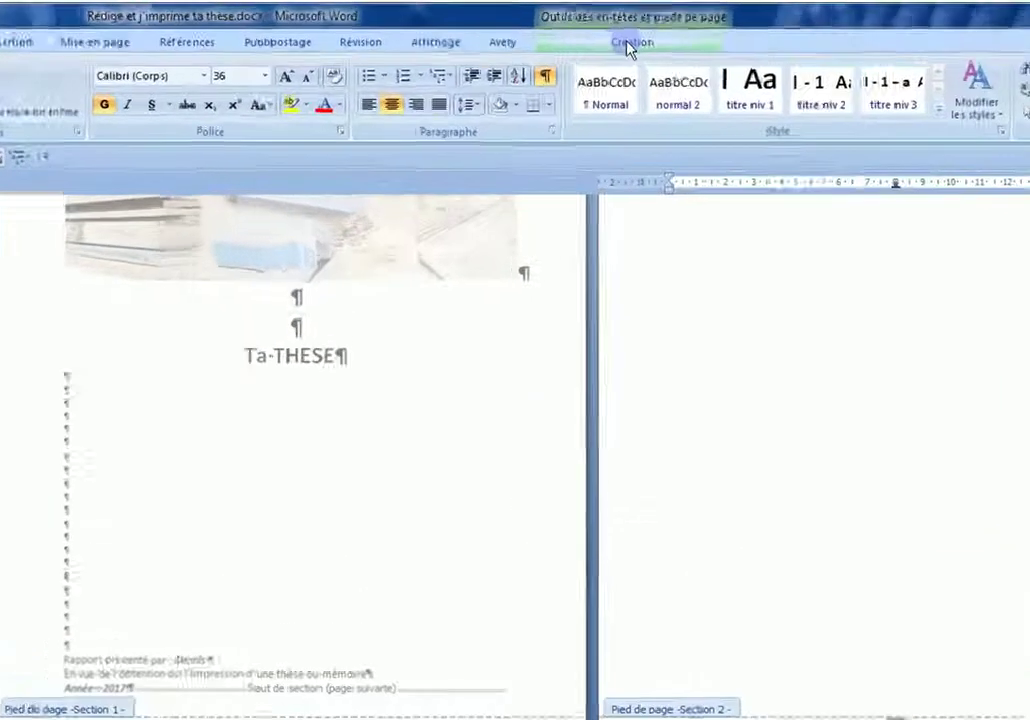
{"action": "left_click", "coordinate": [543, 31]}
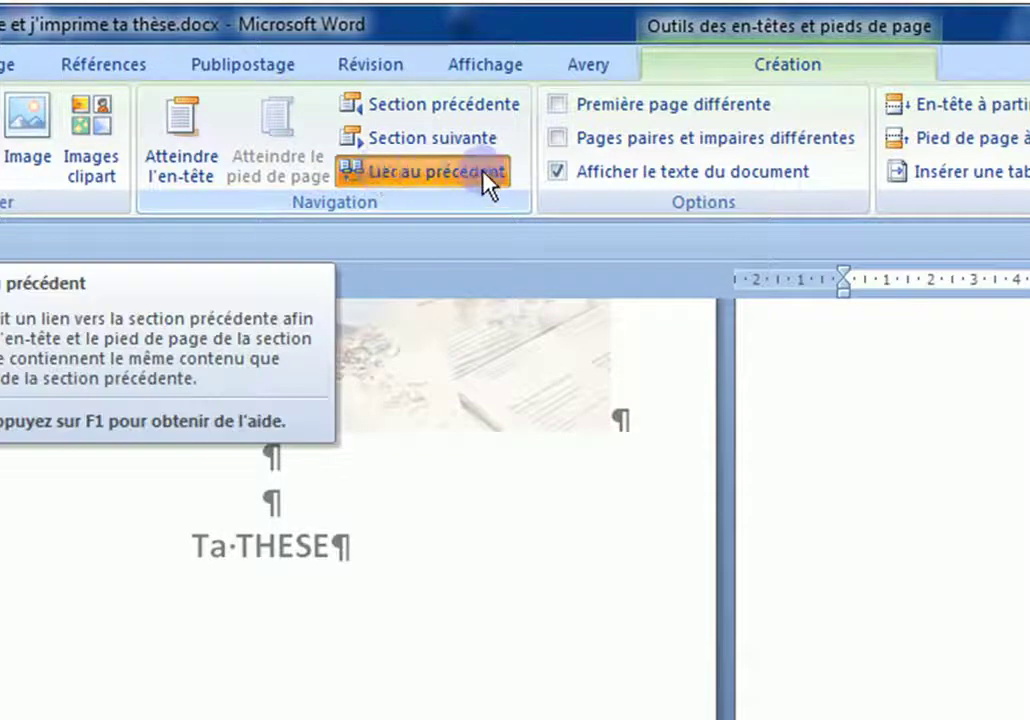
{"action": "left_click", "coordinate": [370, 177]}
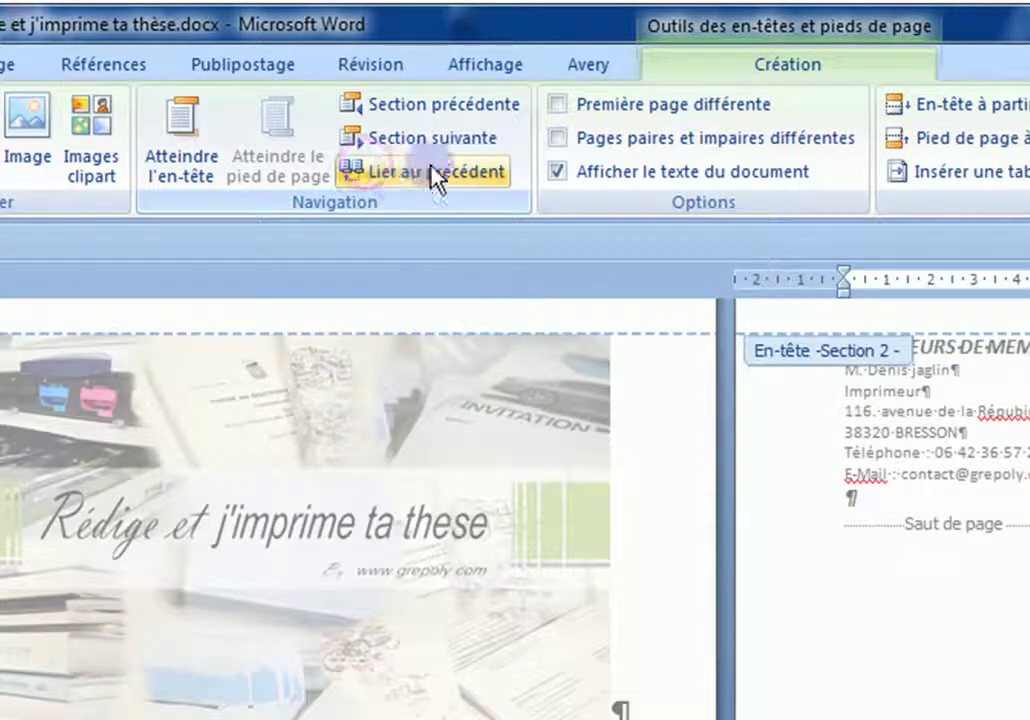
Delete the page number from the Section 1 footer on the cover page.
{"action": "scroll", "coordinate": [948, 715], "scroll_direction": "down", "scroll_amount": 2}
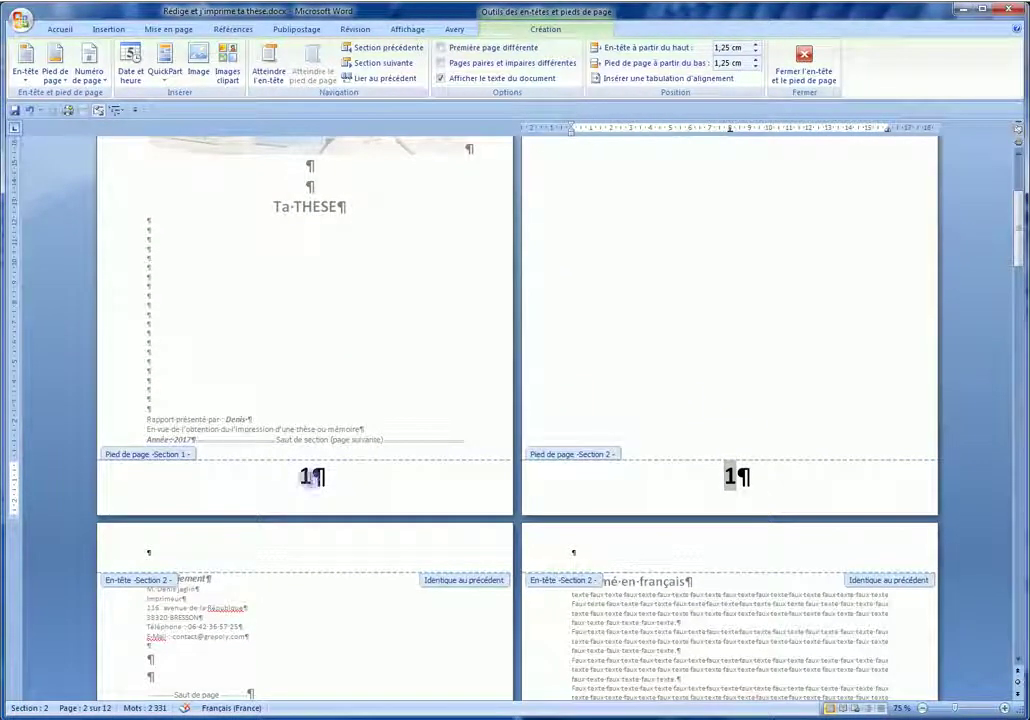
{"action": "double_click", "coordinate": [308, 476]}
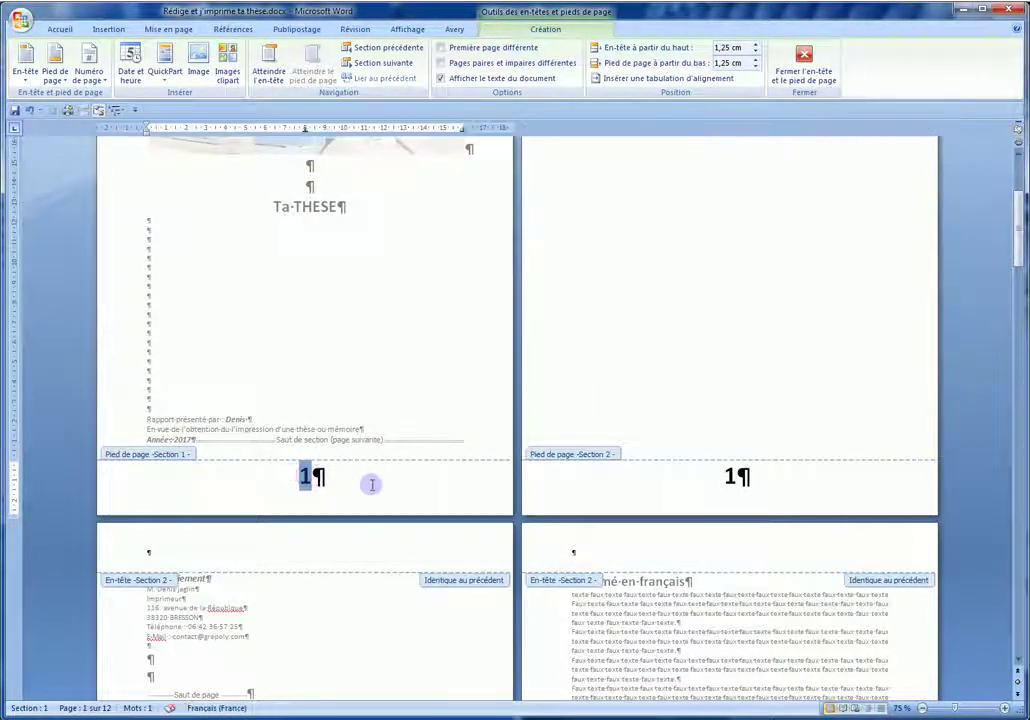
{"action": "key", "text": "Delete"}
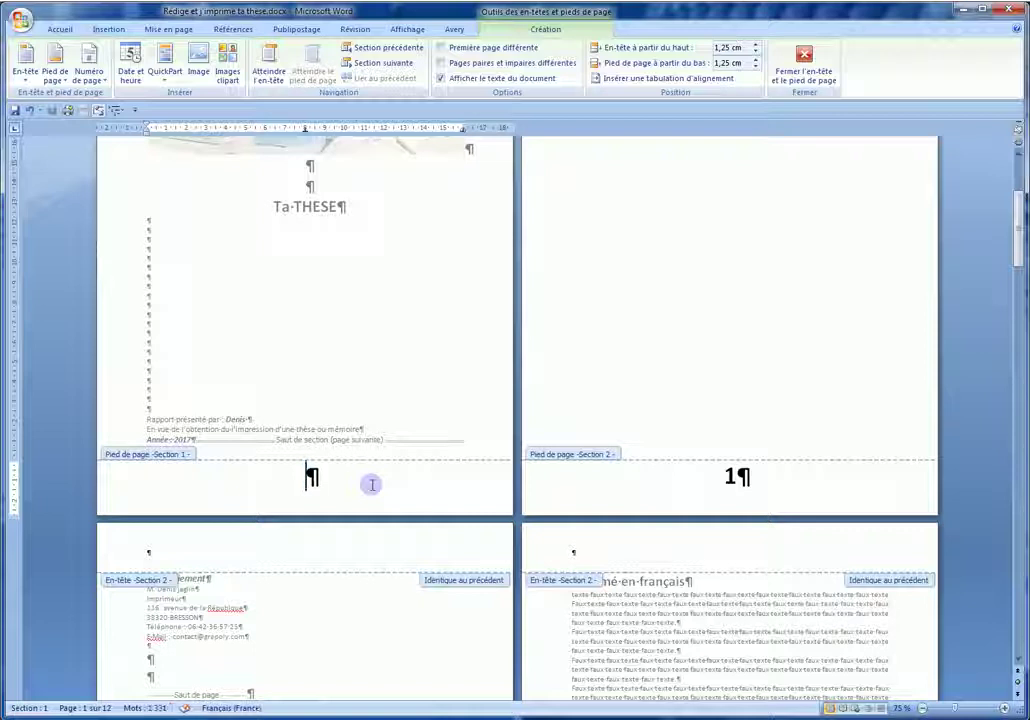
Format the Section 2 page numbers as uppercase Roman numerals (I, II, III, ...) starting at II.
{"action": "double_click", "coordinate": [728, 476]}
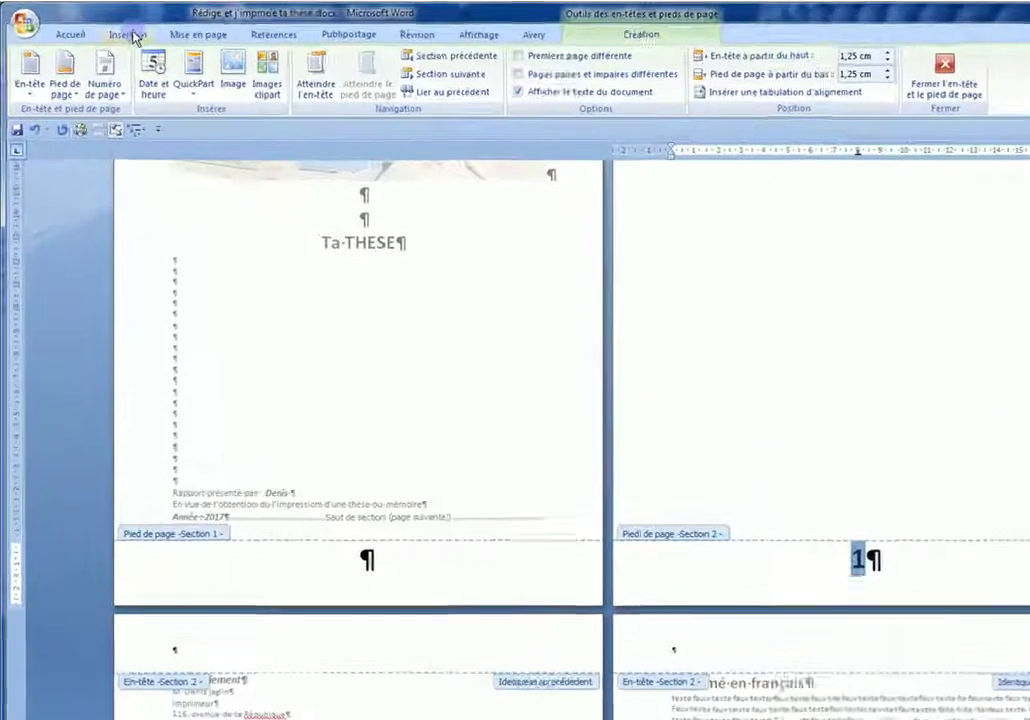
{"action": "left_click", "coordinate": [110, 30]}
{"action": "left_click", "coordinate": [990, 132]}
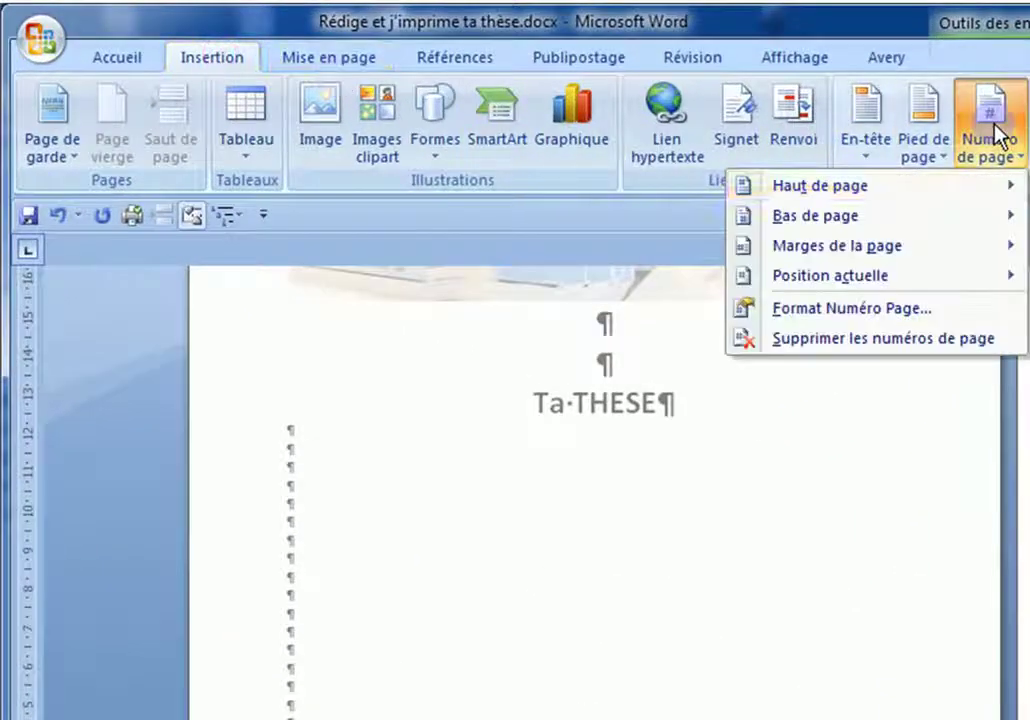
{"action": "left_click", "coordinate": [856, 308]}
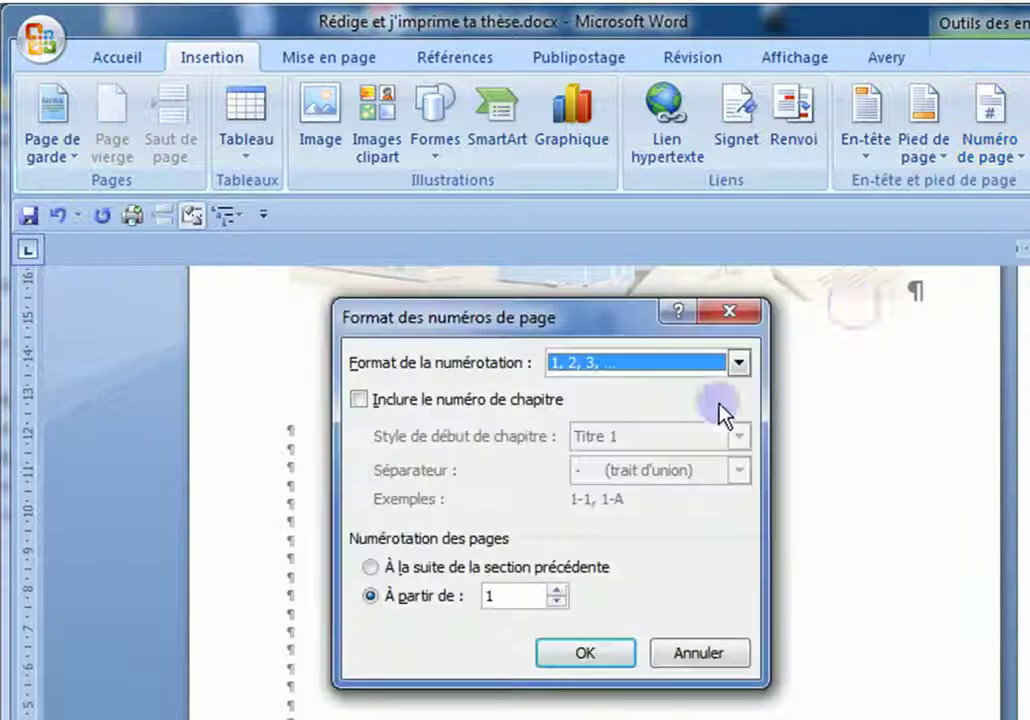
{"action": "left_click", "coordinate": [705, 363]}
{"action": "left_click", "coordinate": [740, 453]}
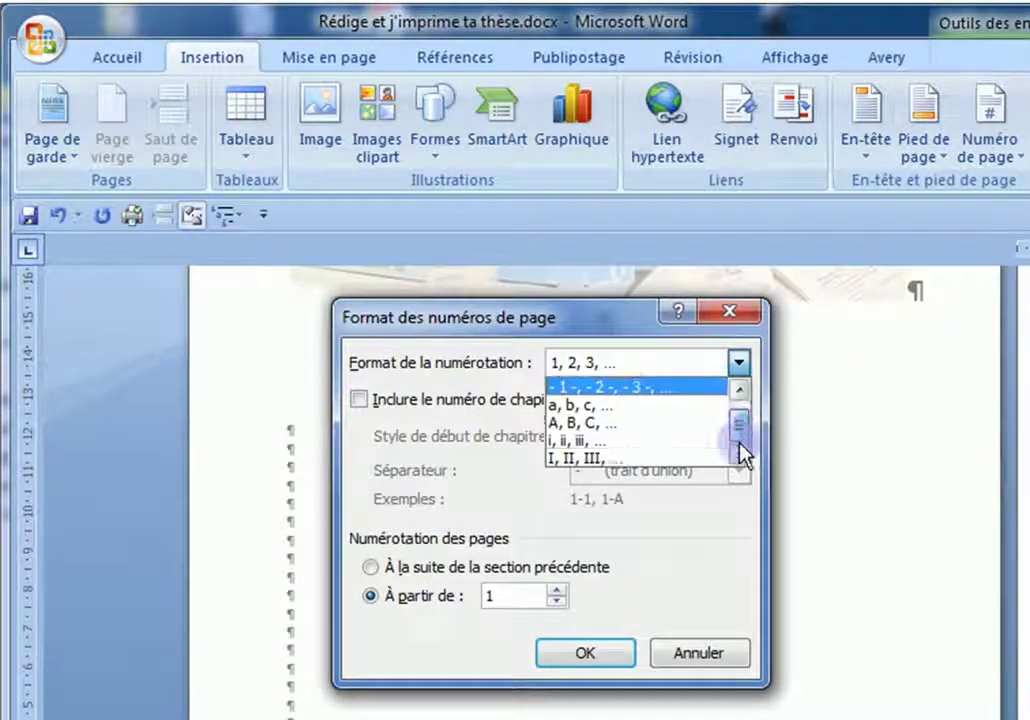
{"action": "left_click", "coordinate": [585, 457]}
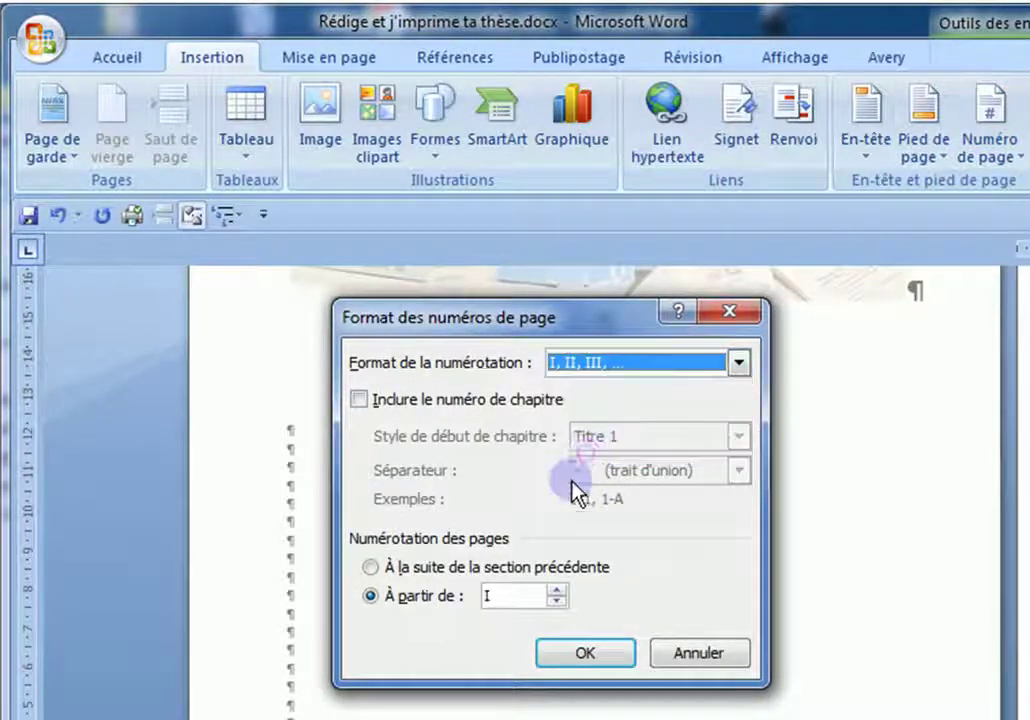
{"action": "left_click", "coordinate": [557, 591]}
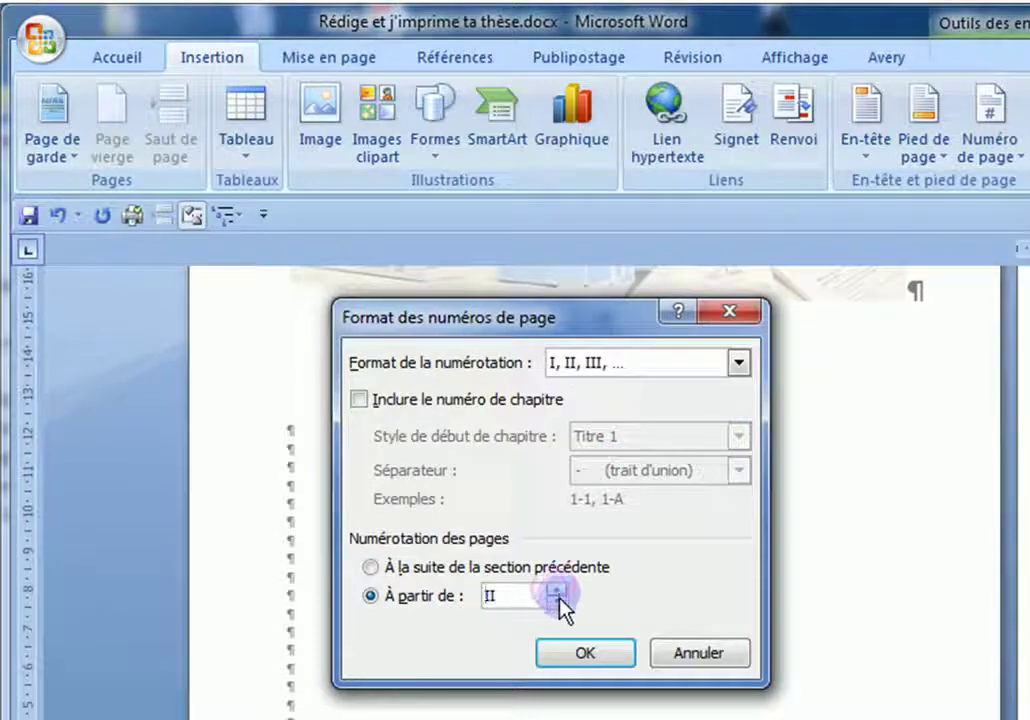
{"action": "left_click", "coordinate": [587, 655]}
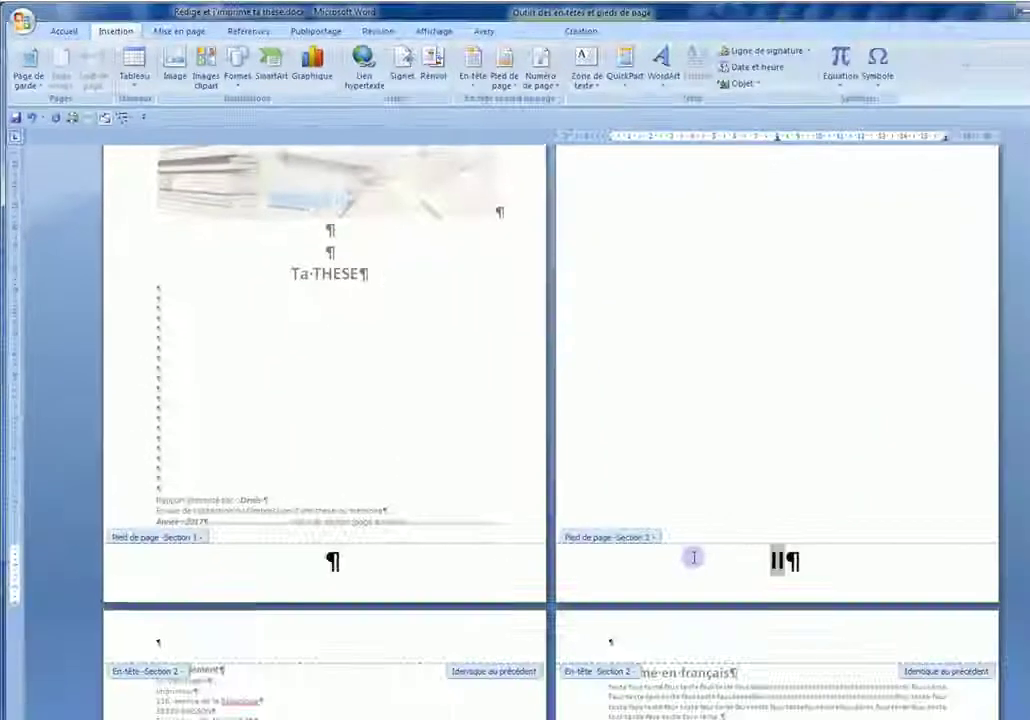
Unlink the Section 3 footer on the Introduction page from the previous section by turning off "Lier au précédent".
{"action": "scroll", "coordinate": [693, 557], "scroll_direction": "down", "scroll_amount": 15}
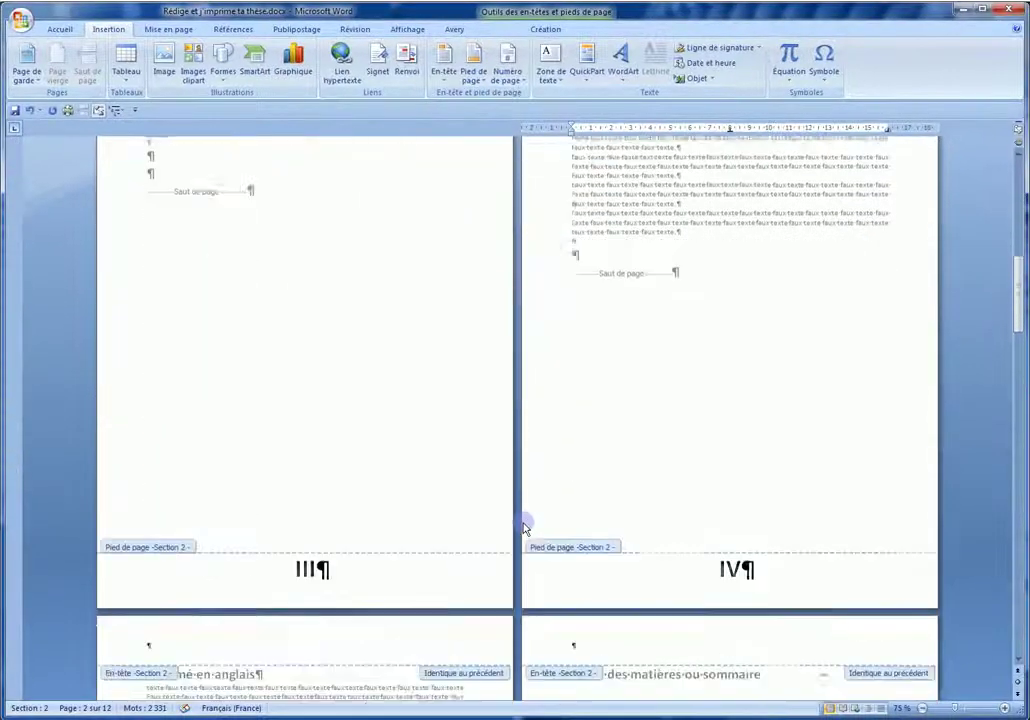
{"action": "scroll", "coordinate": [393, 552], "scroll_direction": "down", "scroll_amount": 10}
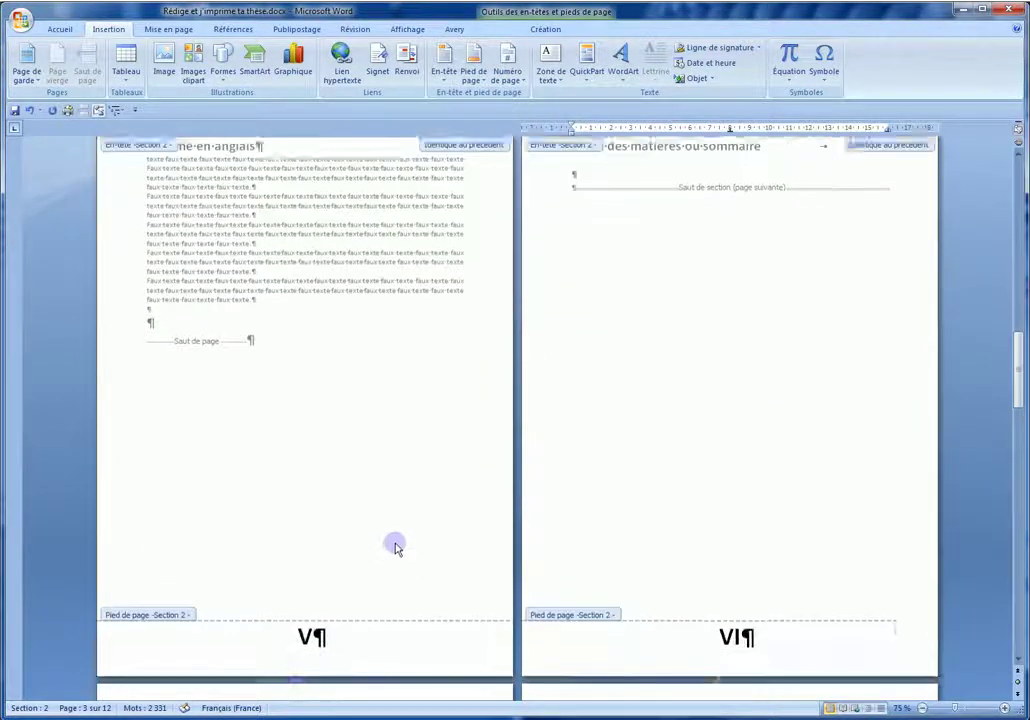
{"action": "scroll", "coordinate": [563, 582], "scroll_direction": "down", "scroll_amount": 10}
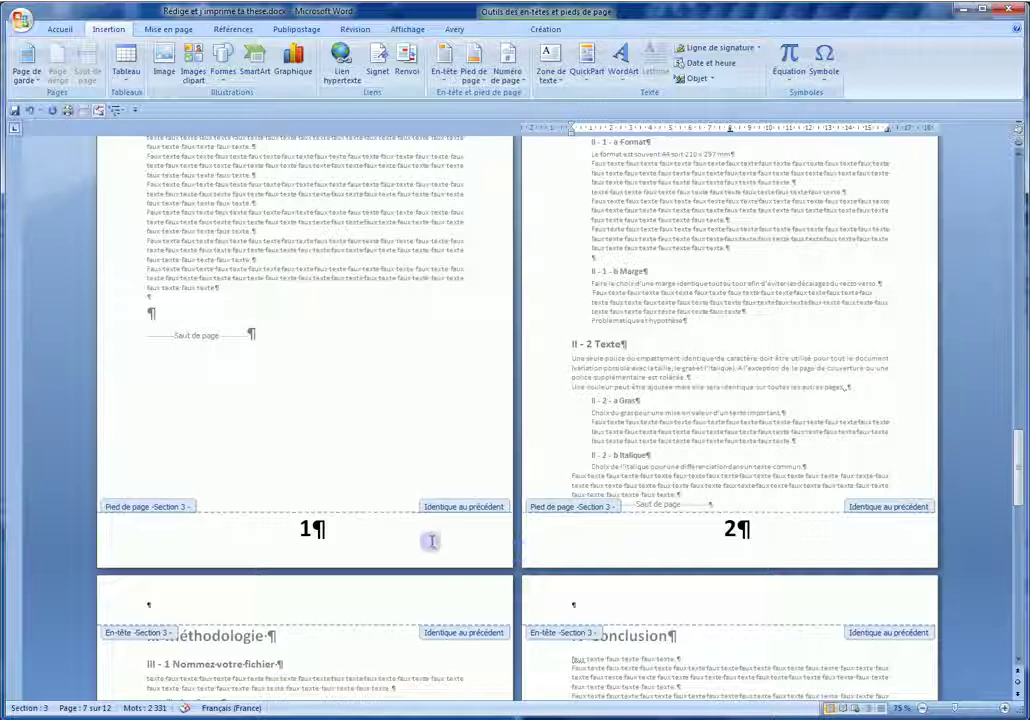
{"action": "left_click", "coordinate": [306, 529]}
{"action": "double_click", "coordinate": [306, 529]}
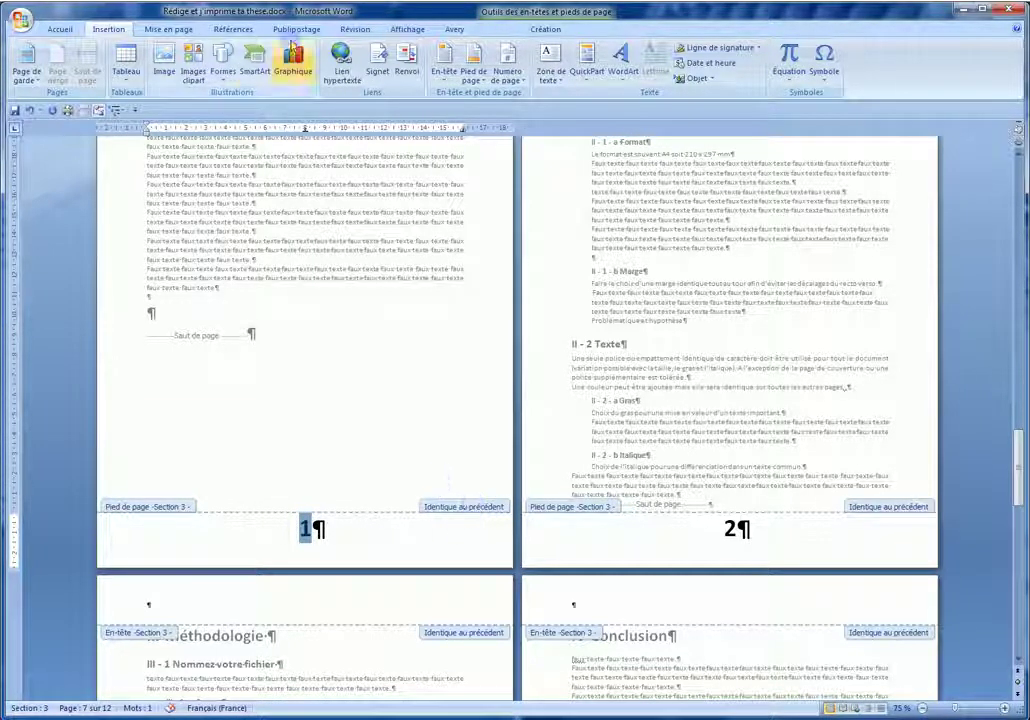
{"action": "left_click", "coordinate": [545, 29]}
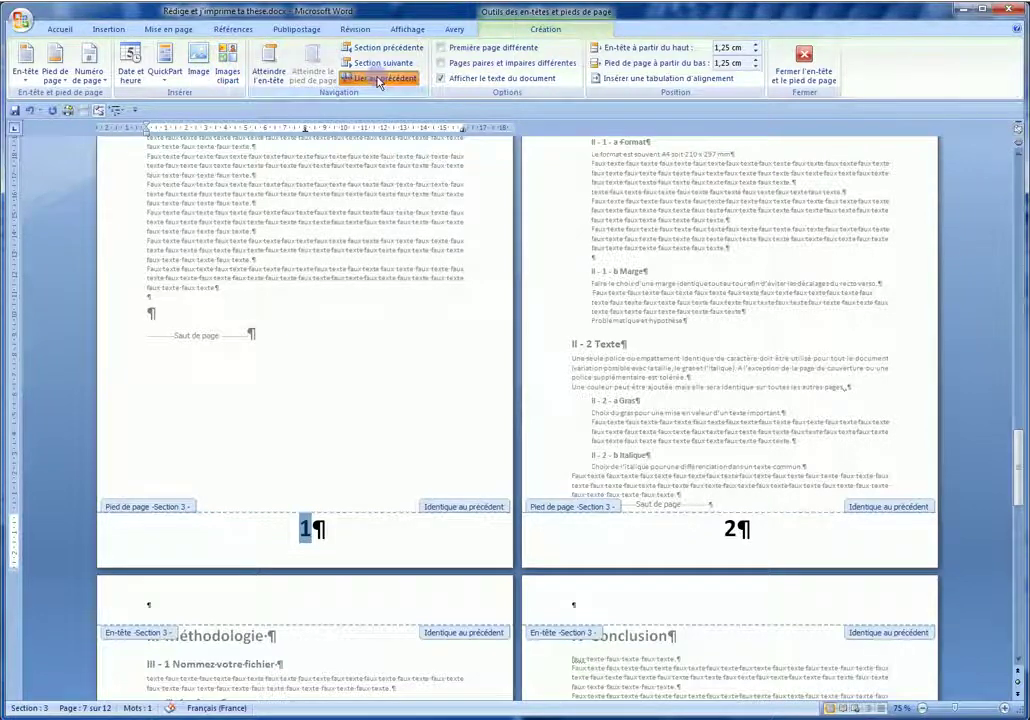
{"action": "left_click", "coordinate": [378, 78]}
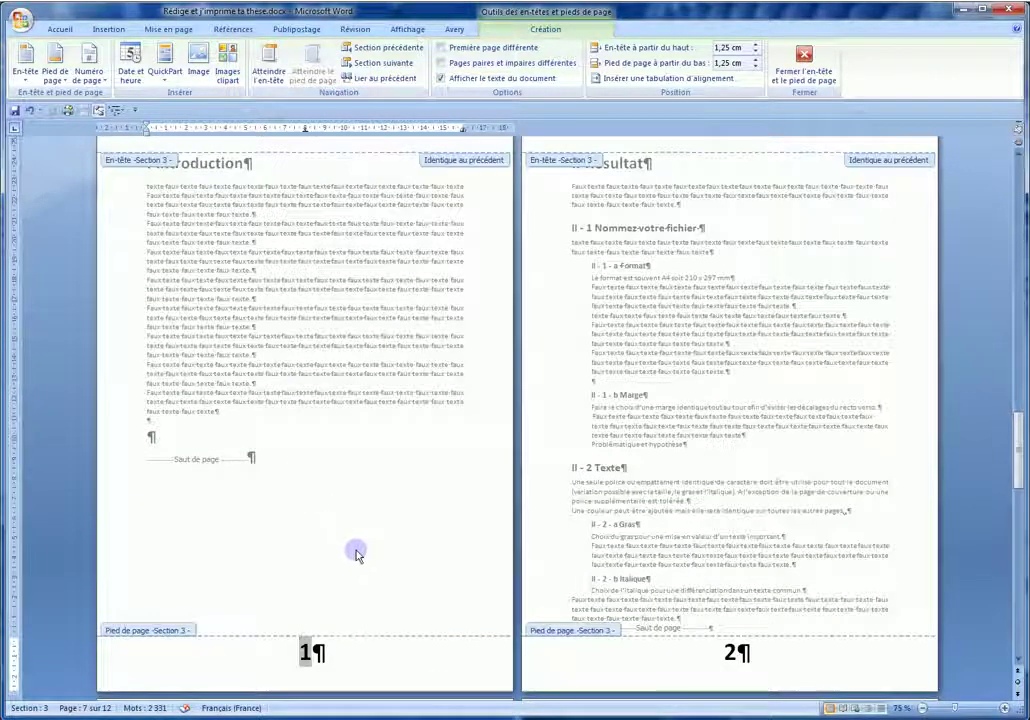
Leave footer editing on the Annexes page and insert a page break within its empty bullet list.
{"action": "scroll", "coordinate": [322, 582], "scroll_direction": "down", "scroll_amount": 5}
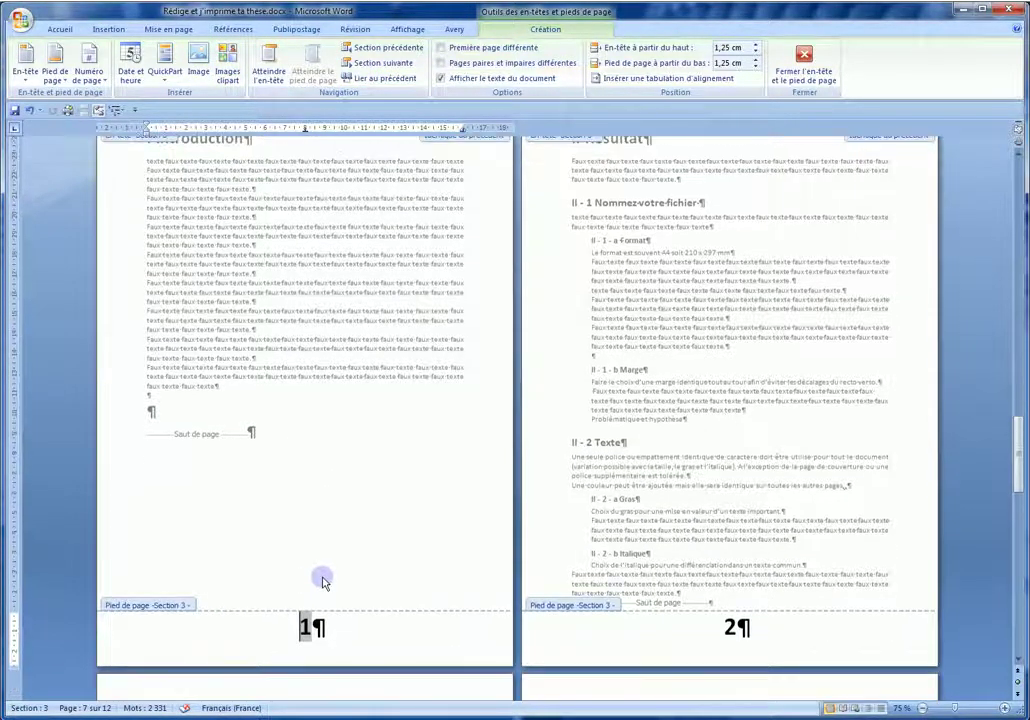
{"action": "scroll", "coordinate": [322, 582], "scroll_direction": "down", "scroll_amount": 10}
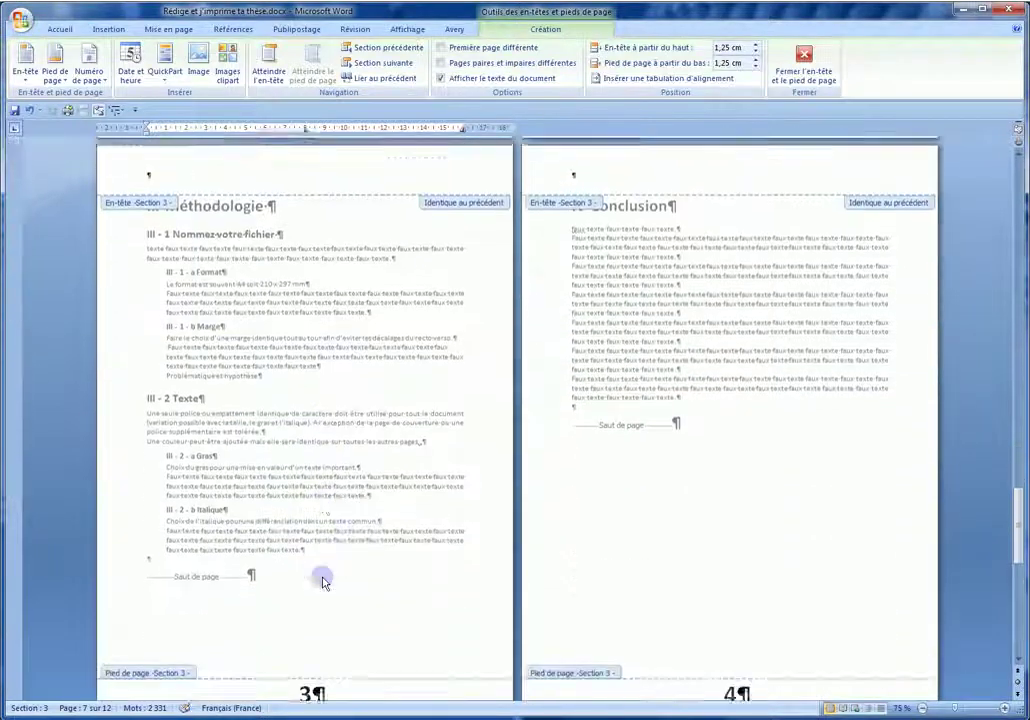
{"action": "scroll", "coordinate": [322, 582], "scroll_direction": "down", "scroll_amount": 5}
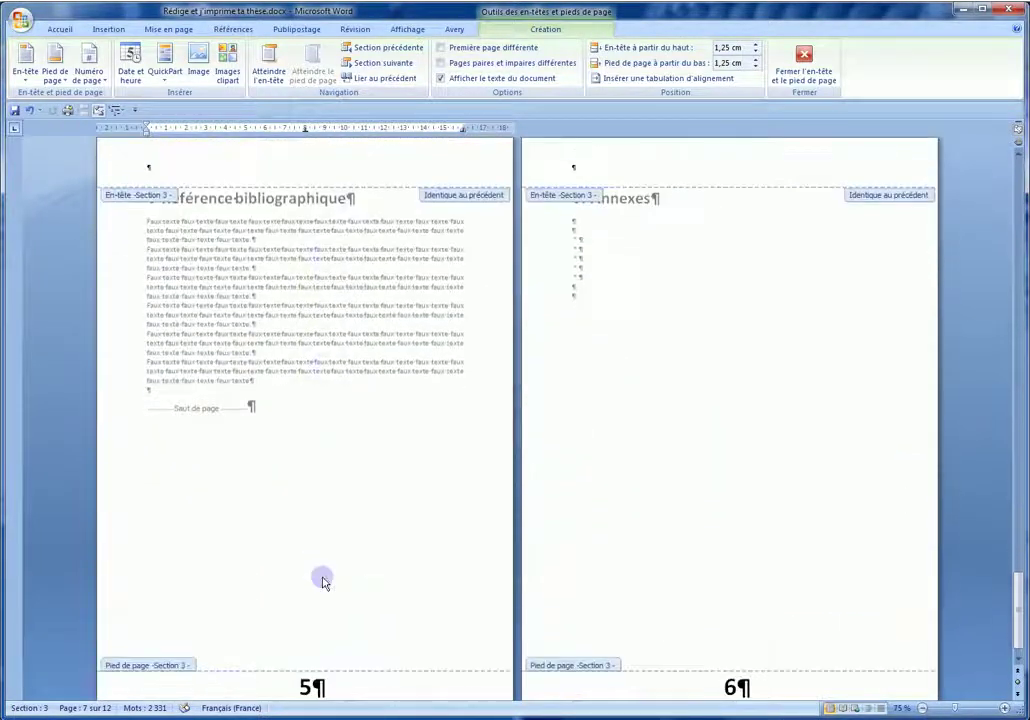
{"action": "double_click", "coordinate": [597, 210]}
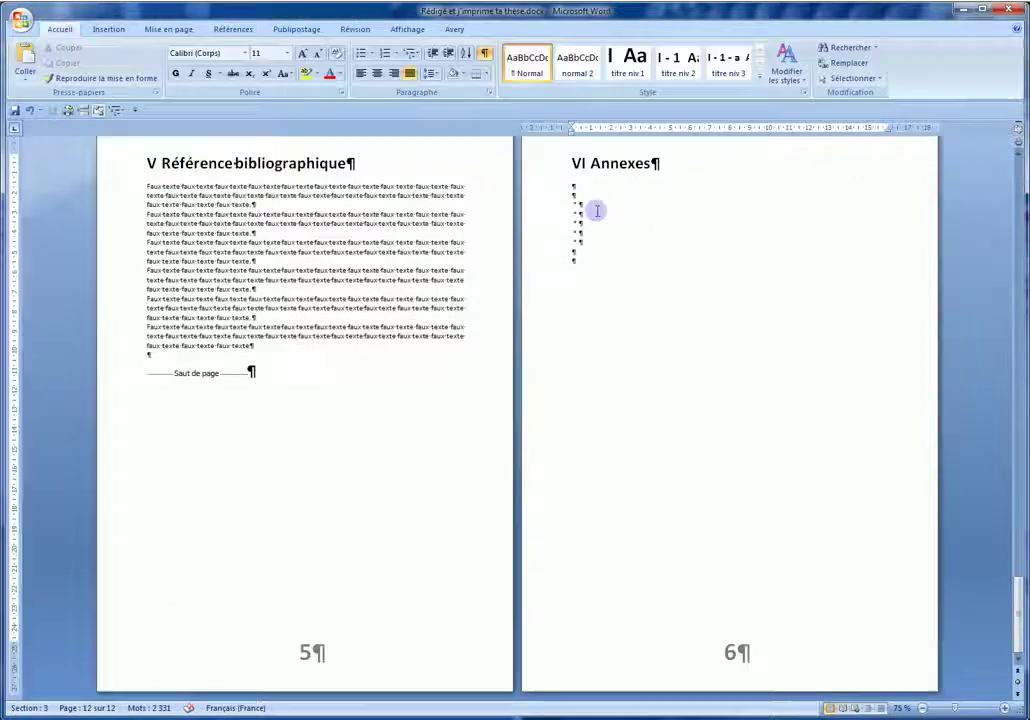
{"action": "scroll", "coordinate": [597, 210], "scroll_direction": "down", "scroll_amount": 2}
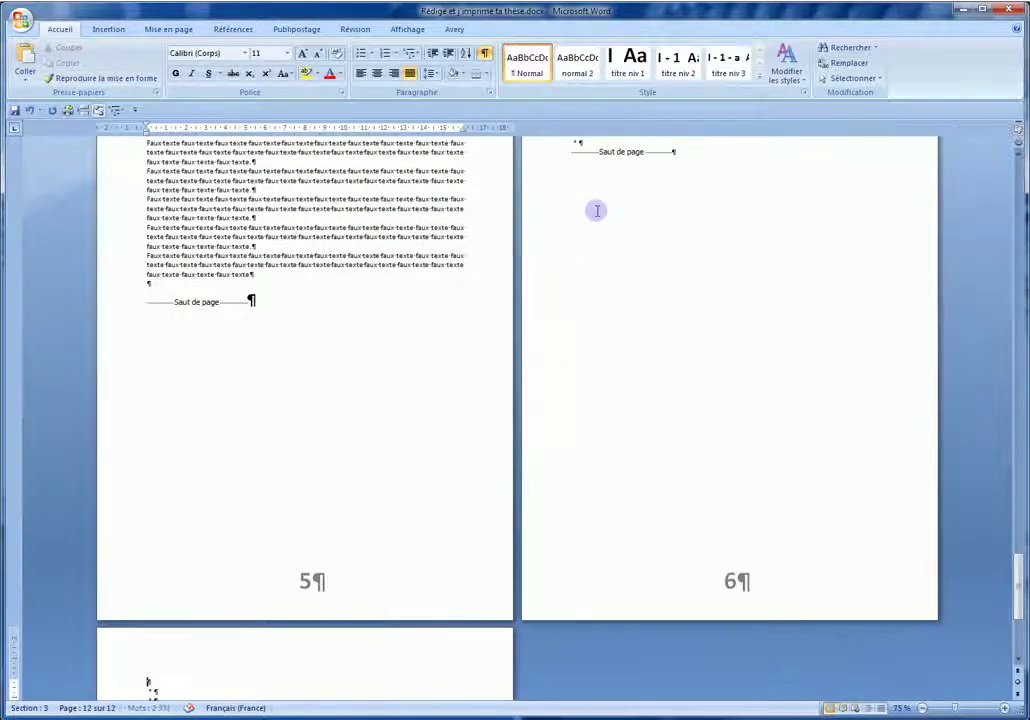
{"action": "scroll", "coordinate": [609, 430], "scroll_direction": "down", "scroll_amount": 10}
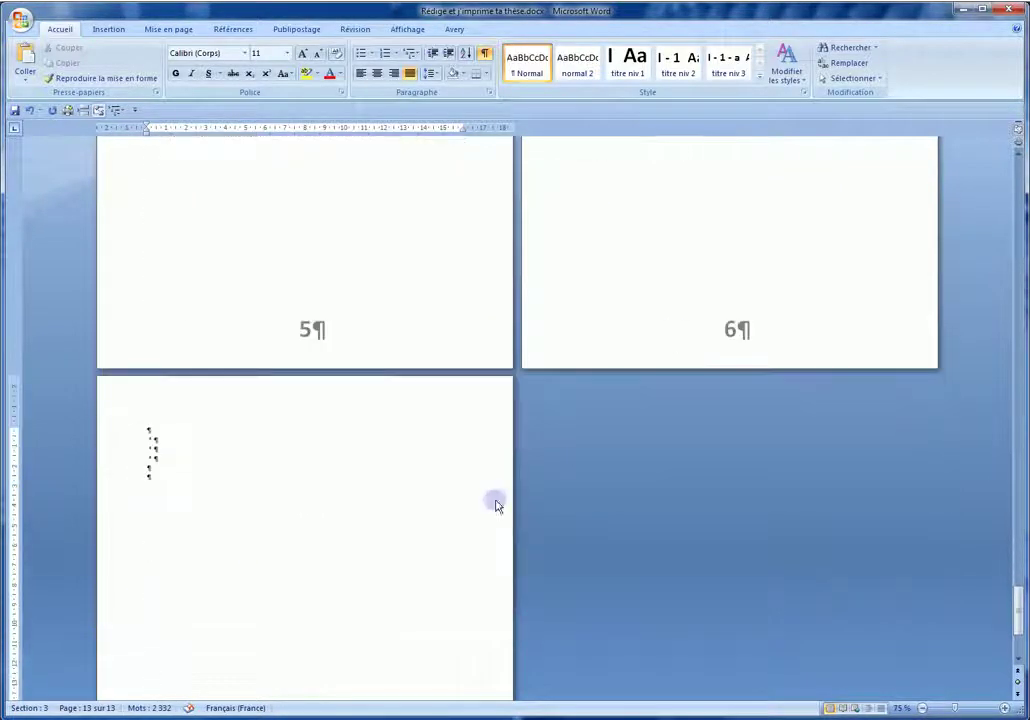
{"action": "scroll", "coordinate": [465, 540], "scroll_direction": "down", "scroll_amount": 4}
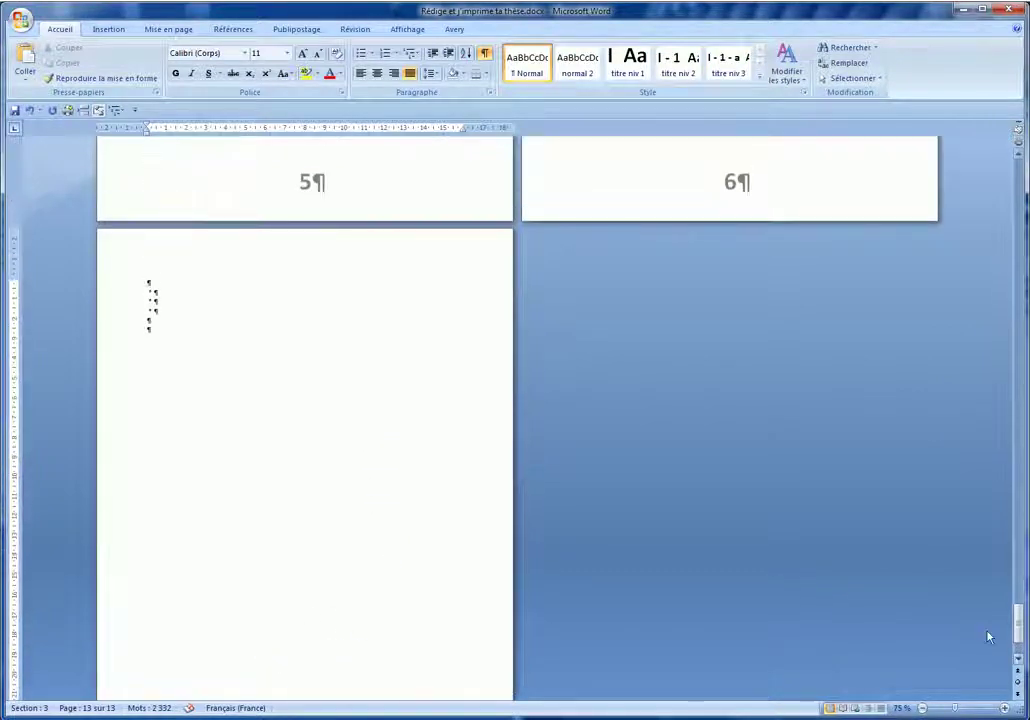
Return to the beginning of the document and hide the formatting marks.
{"action": "key", "text": "ctrl+Home"}
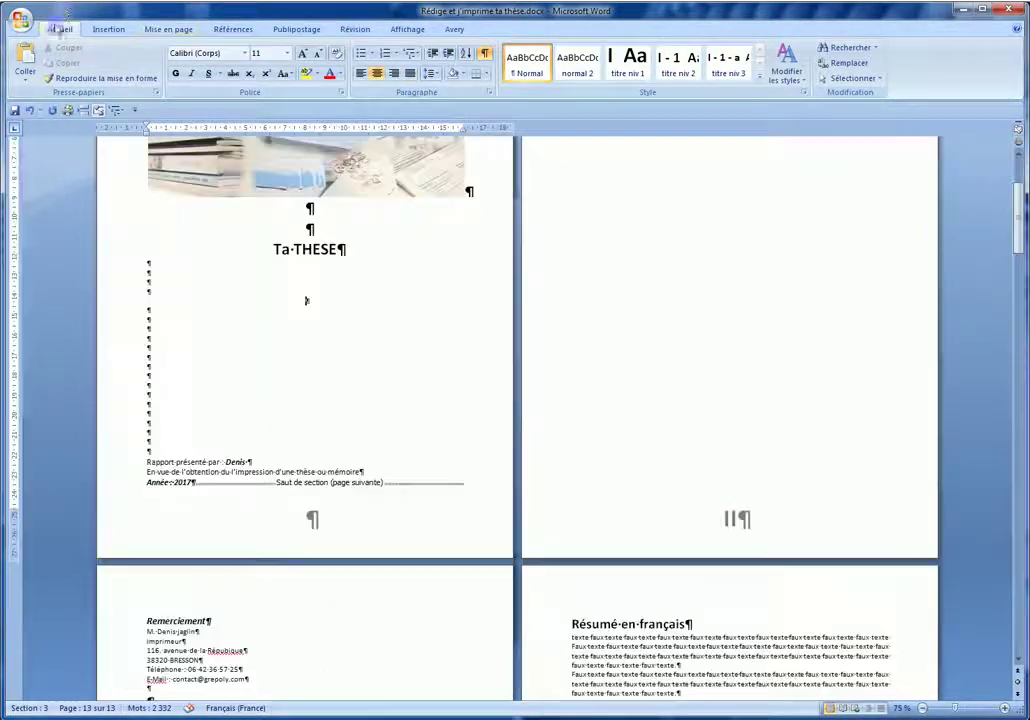
{"action": "left_click", "coordinate": [483, 53]}
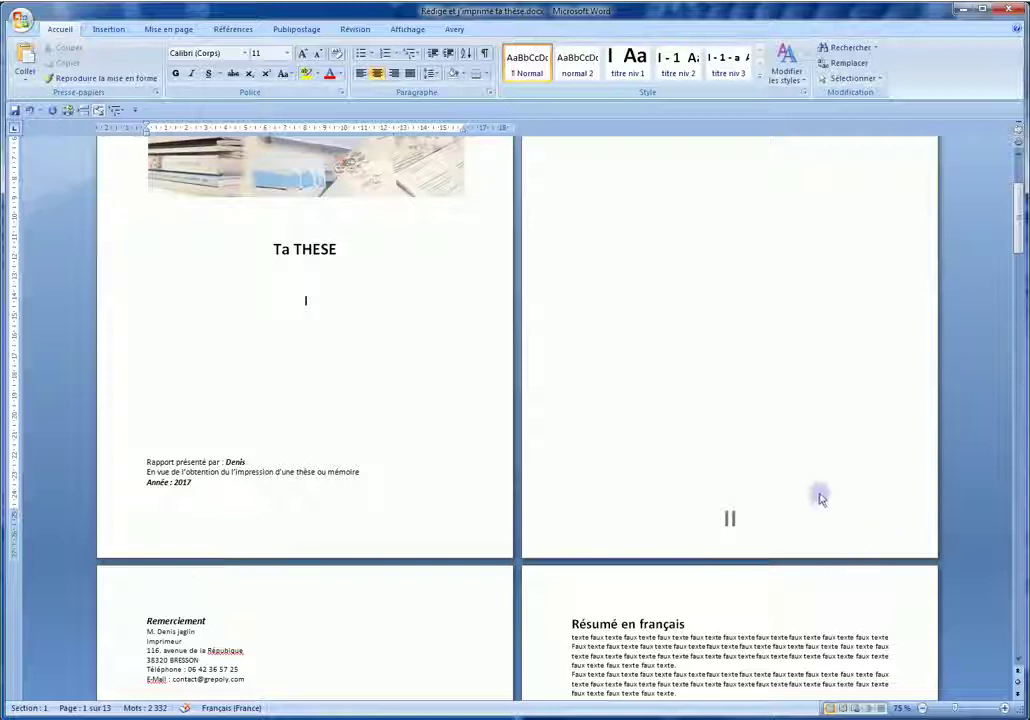
Examine the page numbering from the blank page after the cover through the Introduction and Résultat pages.
{"action": "scroll", "coordinate": [575, 575], "scroll_direction": "down", "scroll_amount": 3}
{"action": "scroll", "coordinate": [573, 575], "scroll_direction": "down", "scroll_amount": 14}
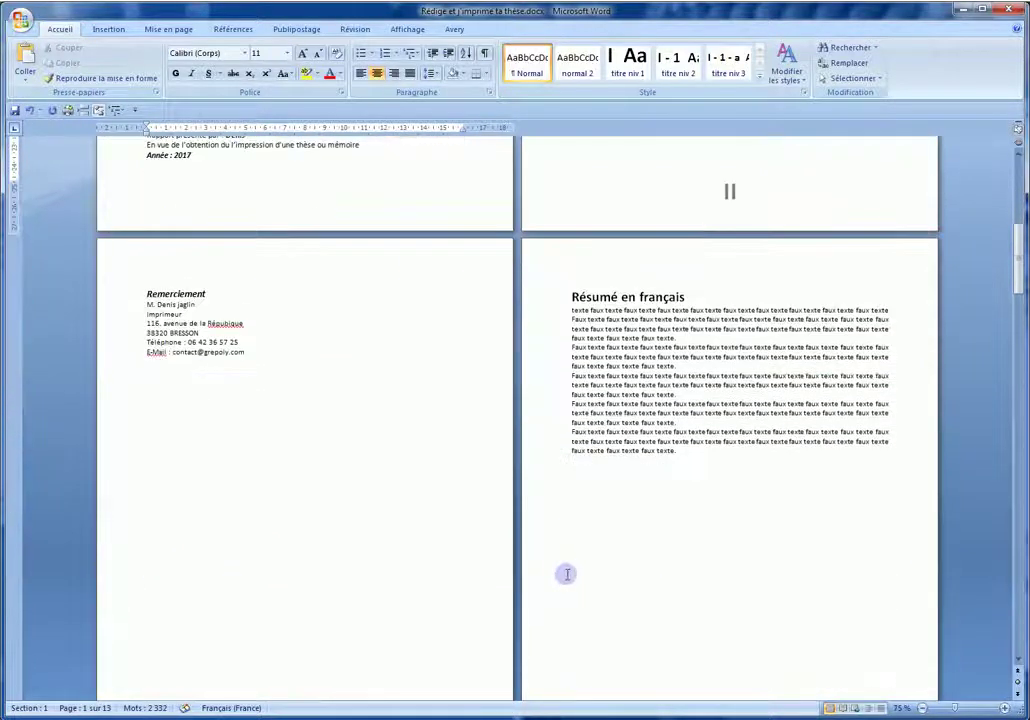
{"action": "scroll", "coordinate": [587, 584], "scroll_direction": "down", "scroll_amount": 18}
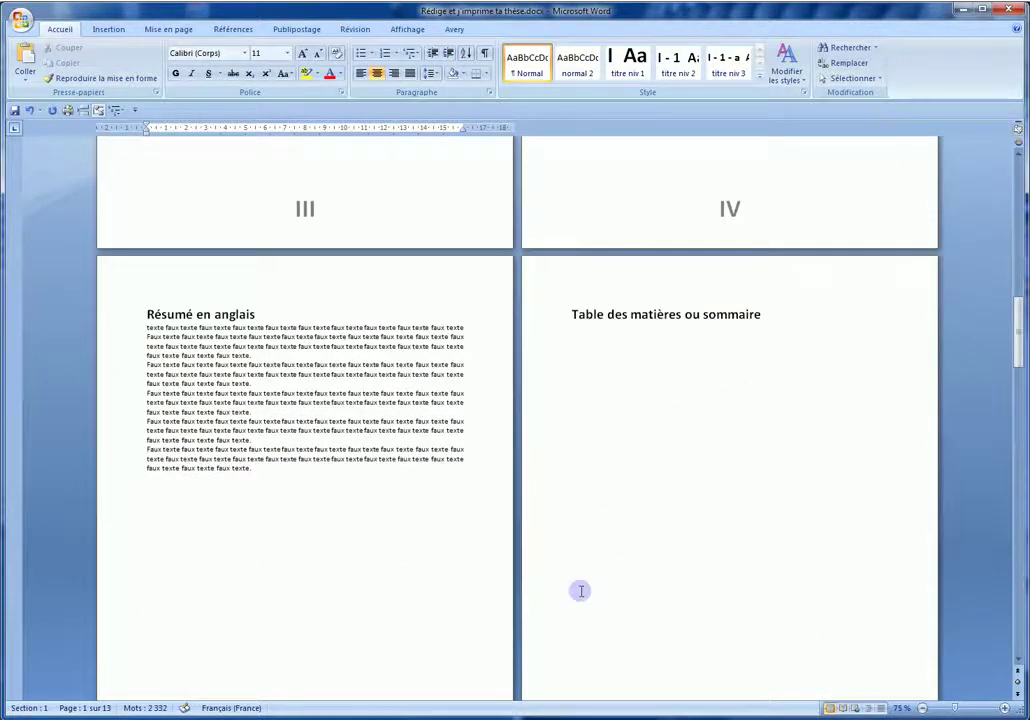
{"action": "scroll", "coordinate": [588, 585], "scroll_direction": "down", "scroll_amount": 3}
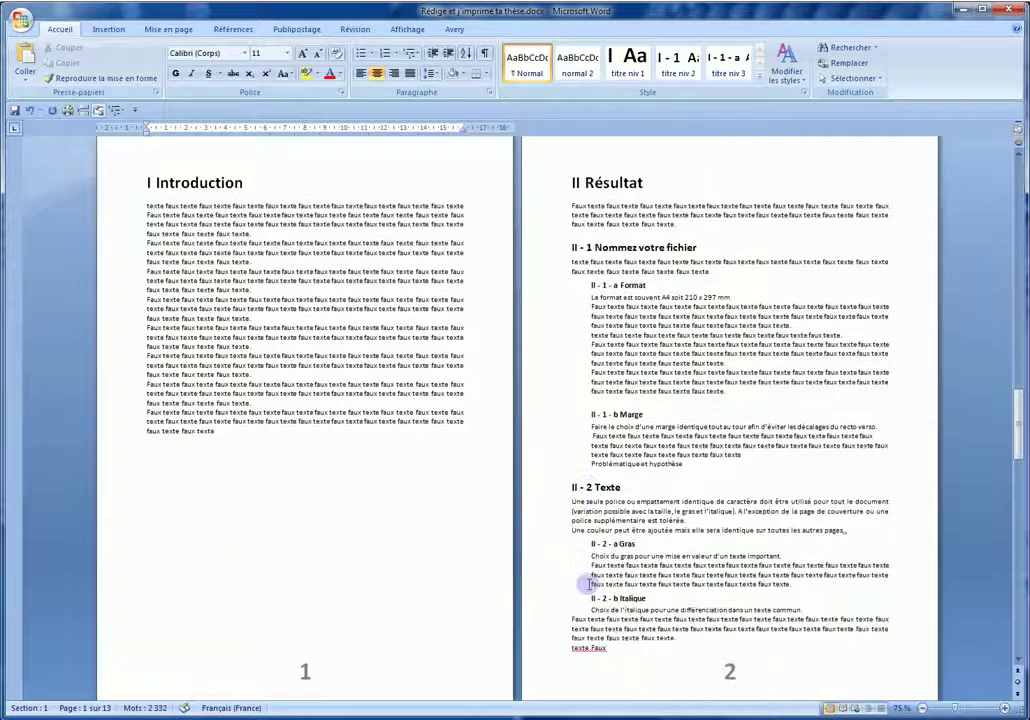
{"action": "scroll", "coordinate": [585, 585], "scroll_direction": "down", "scroll_amount": 5}
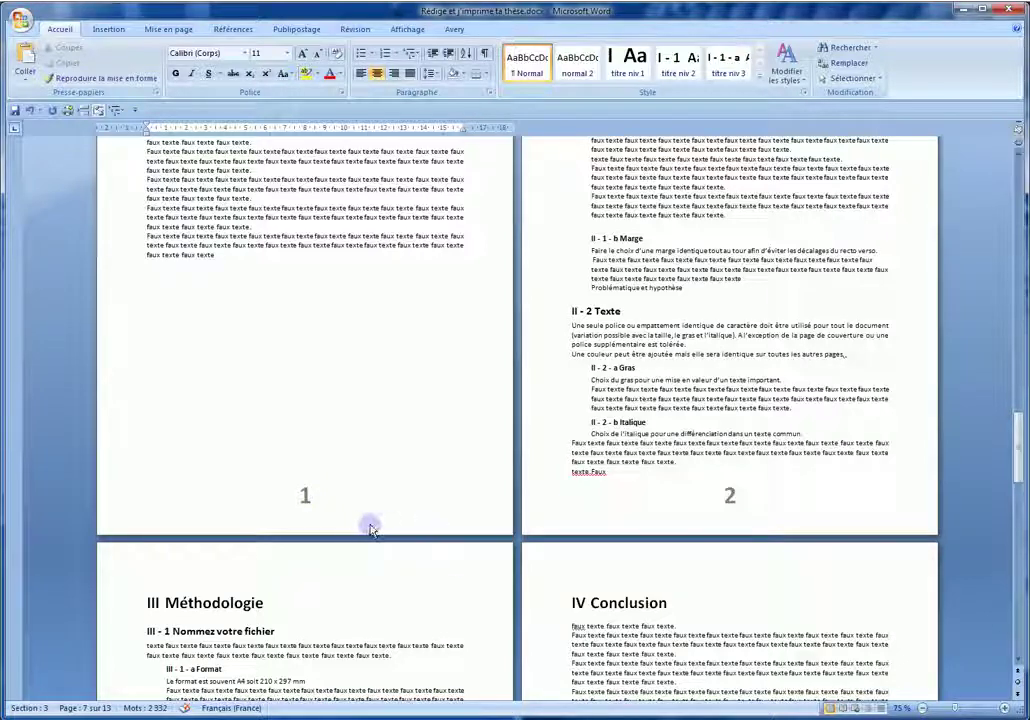
{"action": "scroll", "coordinate": [370, 530], "scroll_direction": "up", "scroll_amount": 4}
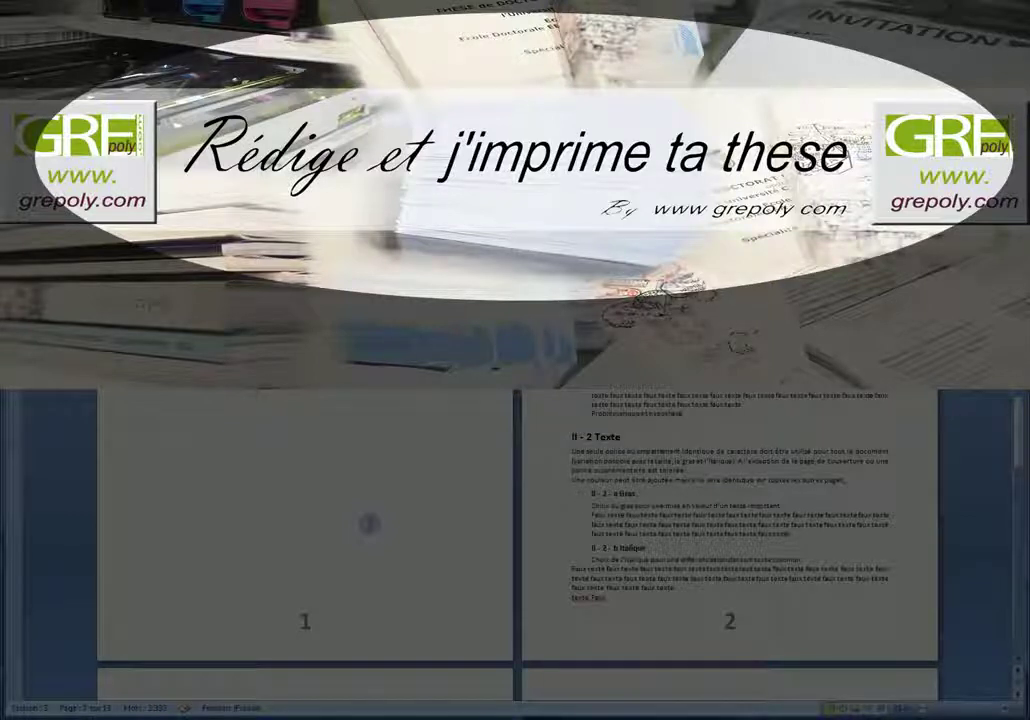
{"action": "key", "text": "ctrl+End"}
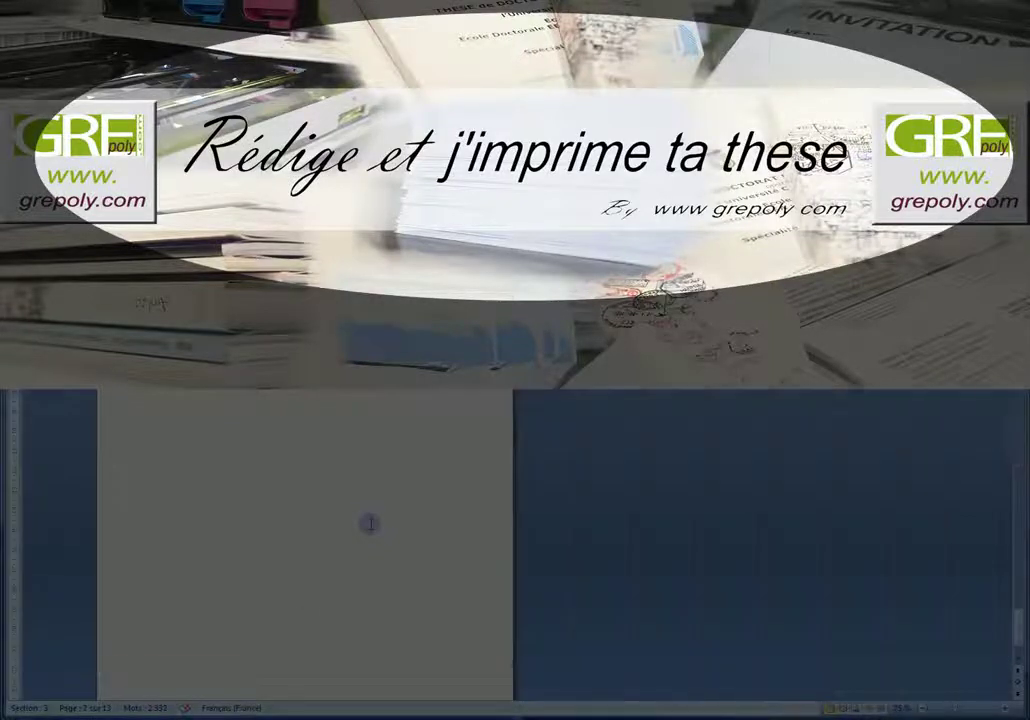